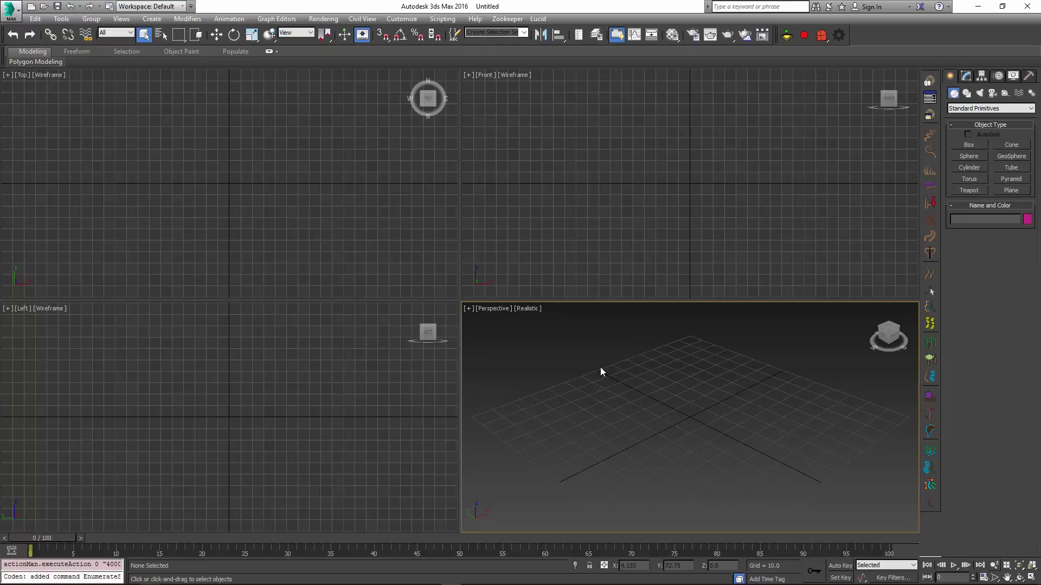
Create a plane of about 140 by 141 units covering the home grid in the Perspective view
{"action": "middle_click_drag", "start_coordinate": [600, 367], "coordinate": [739, 417], "text": "alt"}
{"action": "middle_click_drag", "start_coordinate": [646, 446], "coordinate": [721, 390], "text": "alt"}
{"action": "left_click", "coordinate": [1012, 190]}
{"action": "left_click_drag", "start_coordinate": [476, 409], "coordinate": [918, 429]}
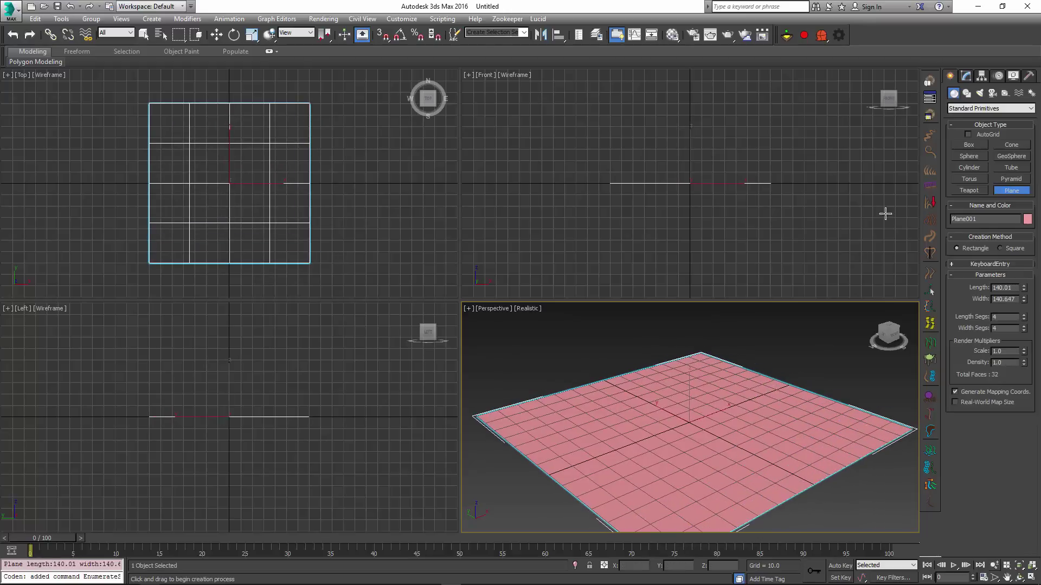
Create a sphere at about Z 47.5 above the plane's centre in the Front view and maximize the Perspective viewport
{"action": "left_click", "coordinate": [969, 156]}
{"action": "middle_click_drag", "start_coordinate": [680, 137], "coordinate": [685, 169]}
{"action": "left_click_drag", "start_coordinate": [696, 168], "coordinate": [705, 139]}
{"action": "key", "text": "w"}
{"action": "key", "text": "alt+w"}
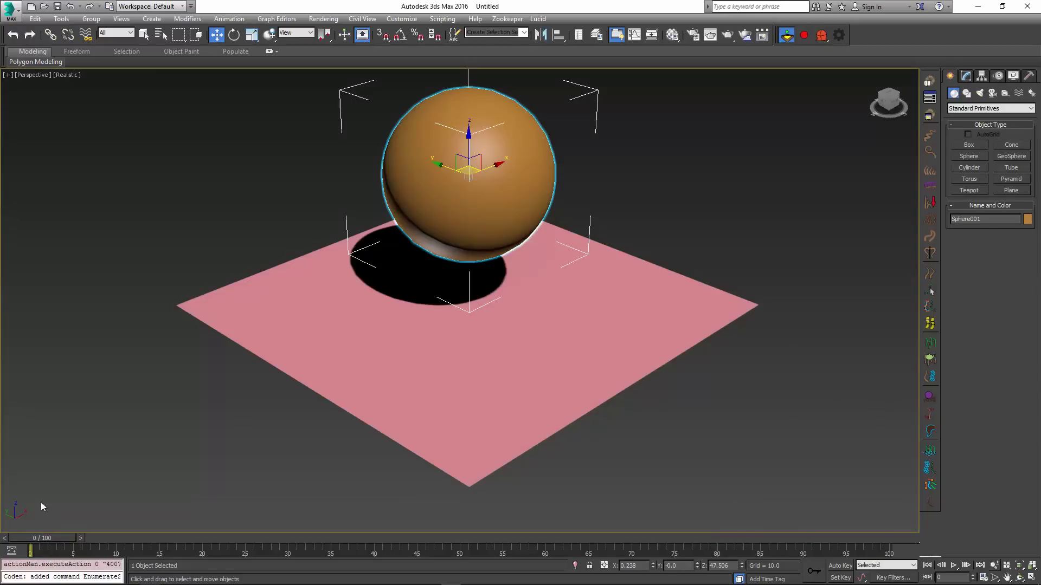
Preview the sphere falling onto the plane in the live Lucid simulation and stop the simulation
{"action": "left_click_drag", "start_coordinate": [32, 543], "coordinate": [57, 524]}
{"action": "key", "text": "w"}
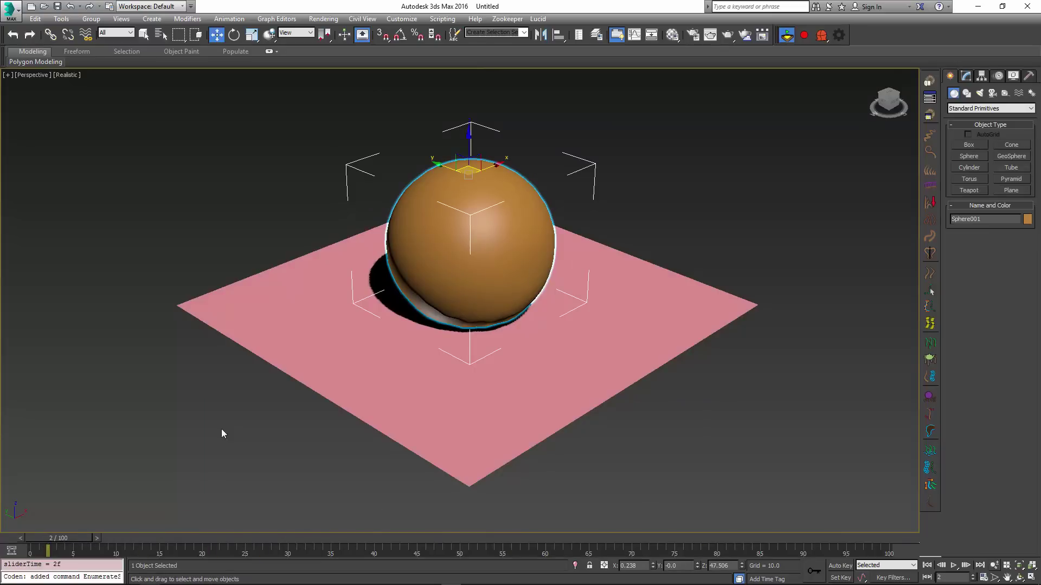
{"action": "left_click", "coordinate": [784, 36]}
{"action": "middle_click_drag", "start_coordinate": [763, 72], "coordinate": [759, 86]}
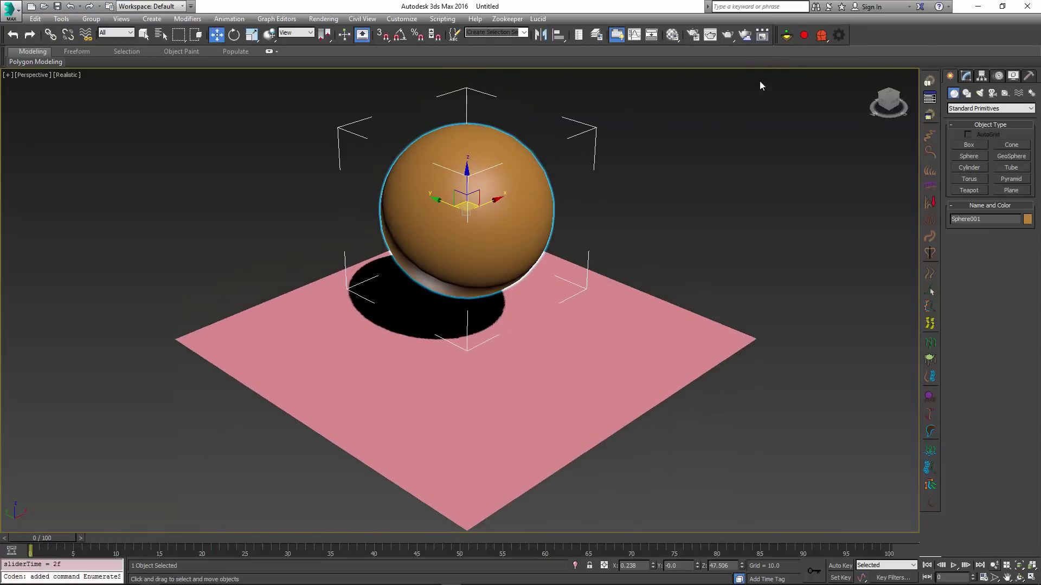
Record the Lucid simulation of the sphere and scrub the recorded result to frame 10
{"action": "left_click", "coordinate": [805, 36]}
{"action": "mouse_move", "coordinate": [43, 541]}
{"action": "left_mouse_down"}
{"action": "mouse_move", "coordinate": [736, 543]}
{"action": "mouse_move", "coordinate": [54, 546]}
{"action": "left_mouse_up"}
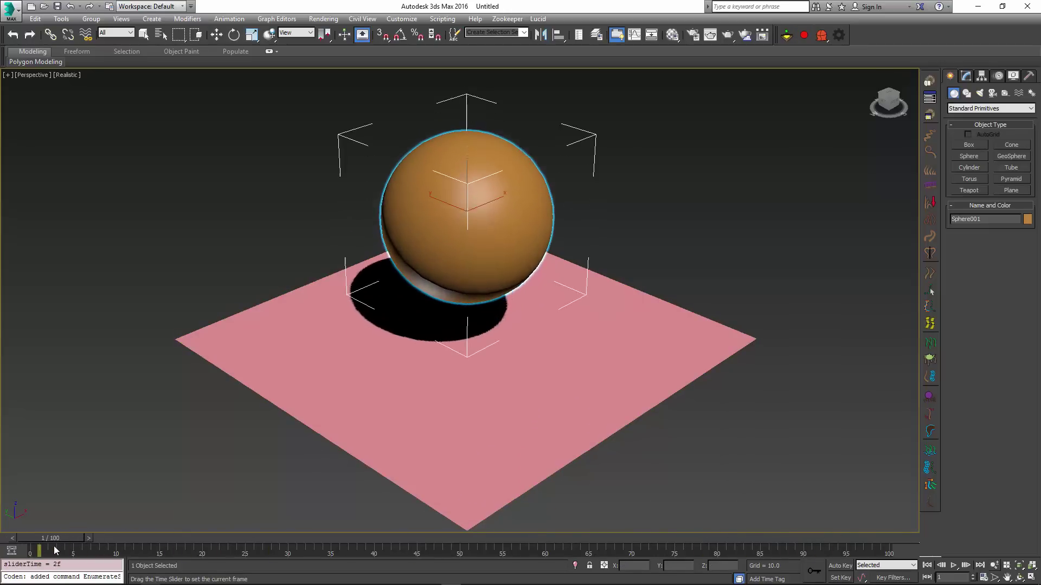
{"action": "key", "text": "w"}
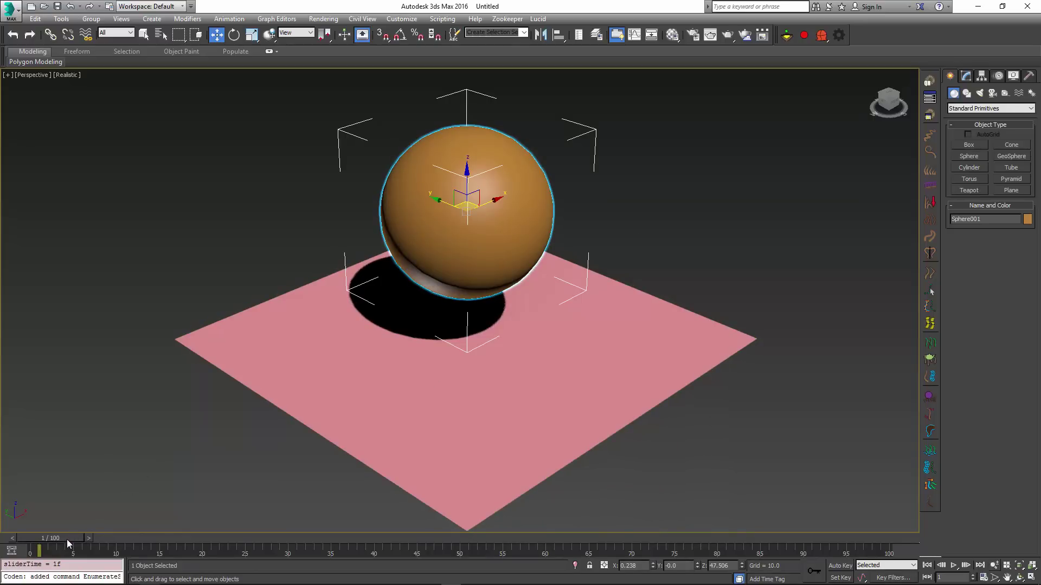
{"action": "left_click_drag", "start_coordinate": [67, 538], "coordinate": [135, 540]}
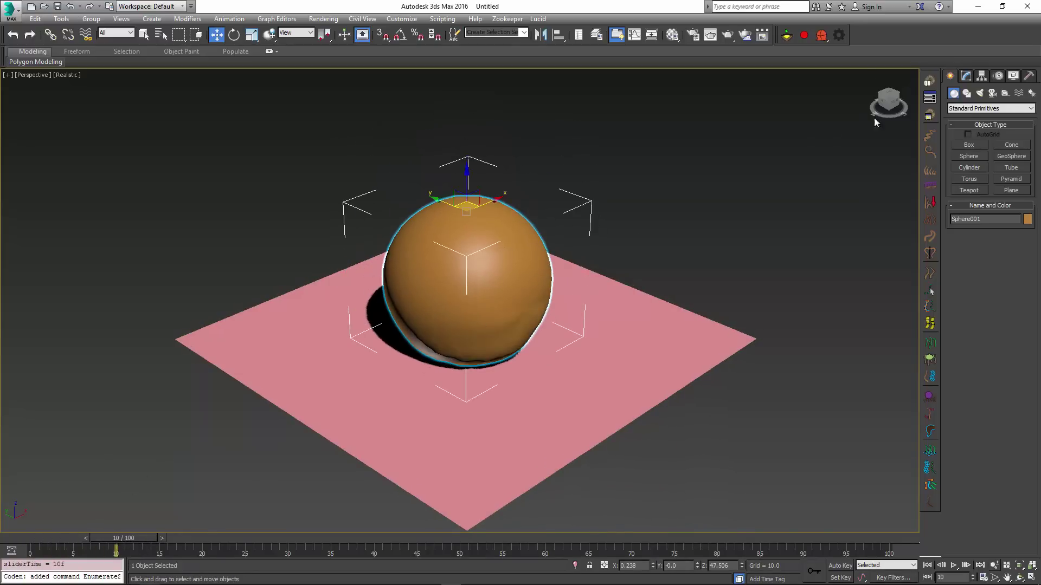
Enable Use Time Range in the sphere's Lucid Modifier, with Start Time 20 and End Time 70
{"action": "left_click", "coordinate": [966, 77]}
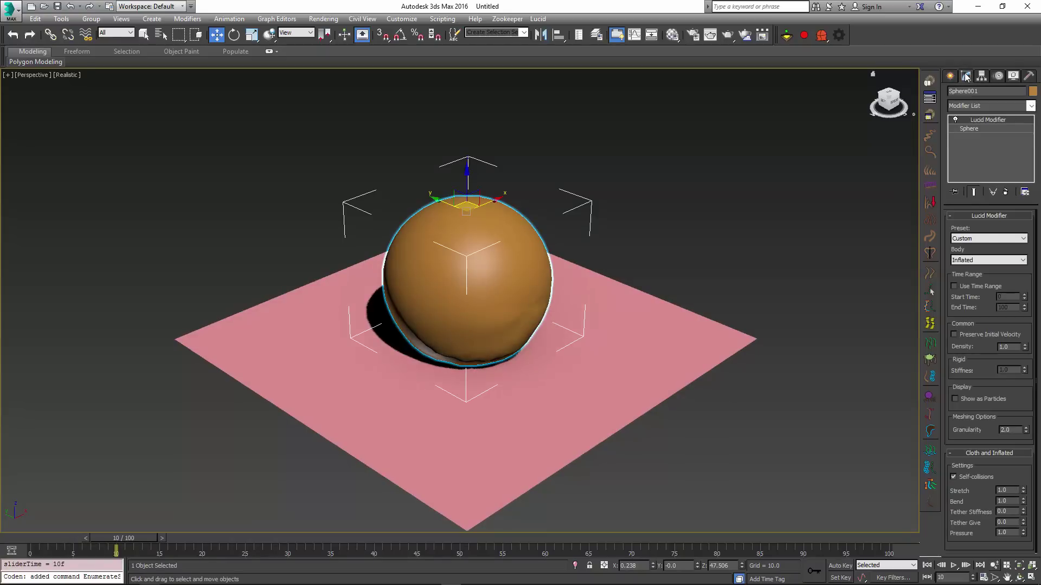
{"action": "left_click", "coordinate": [965, 287]}
{"action": "left_click", "coordinate": [1002, 297]}
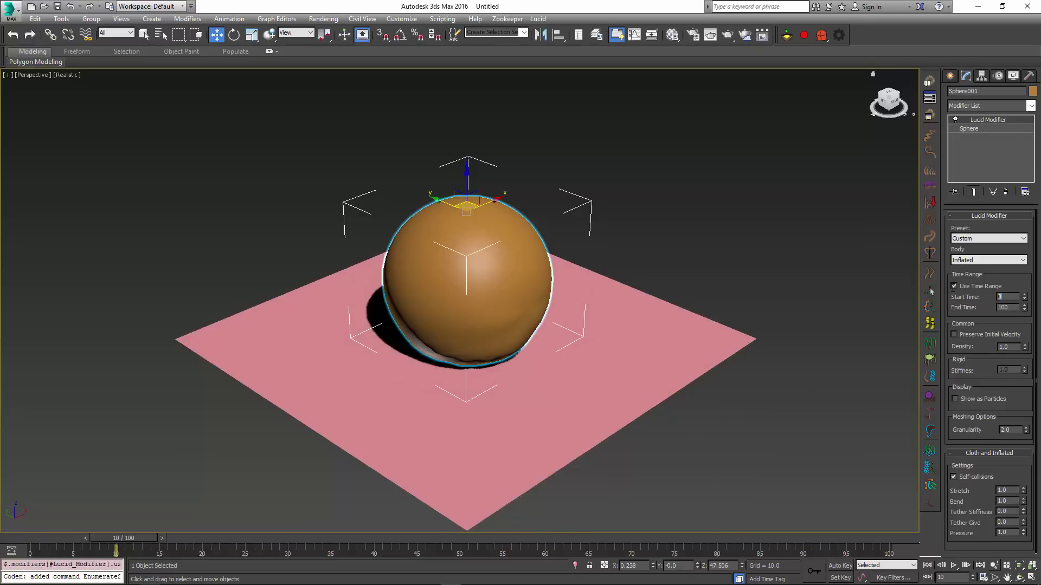
{"action": "type", "text": "2"}
{"action": "type", "text": "0"}
{"action": "type", "text": "70"}
{"action": "left_click", "coordinate": [999, 287]}
{"action": "left_click", "coordinate": [993, 286]}
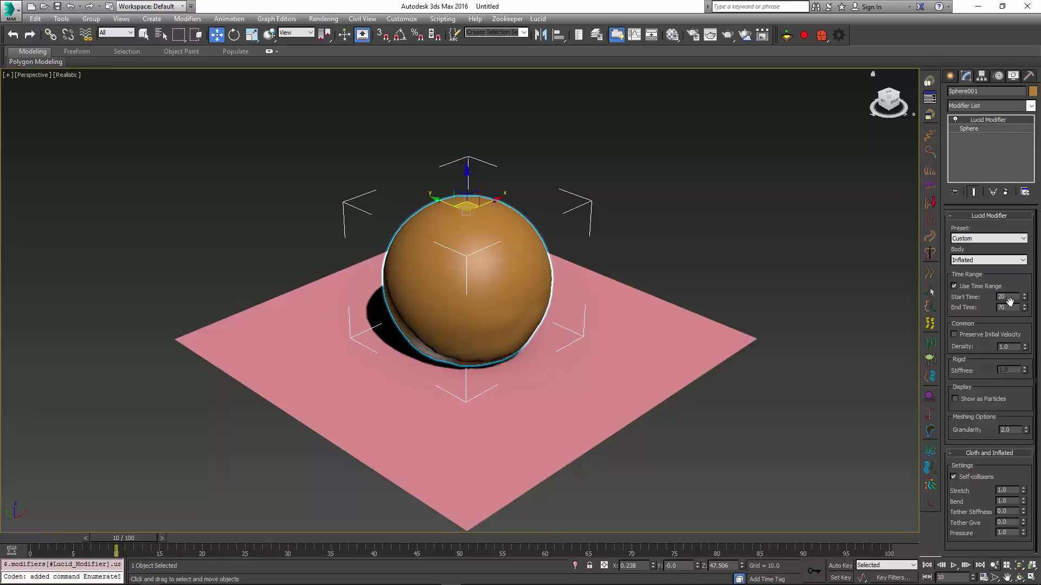
Set the Particle Radius to 1 in the Lucid Flex Settings
{"action": "left_click", "coordinate": [836, 35]}
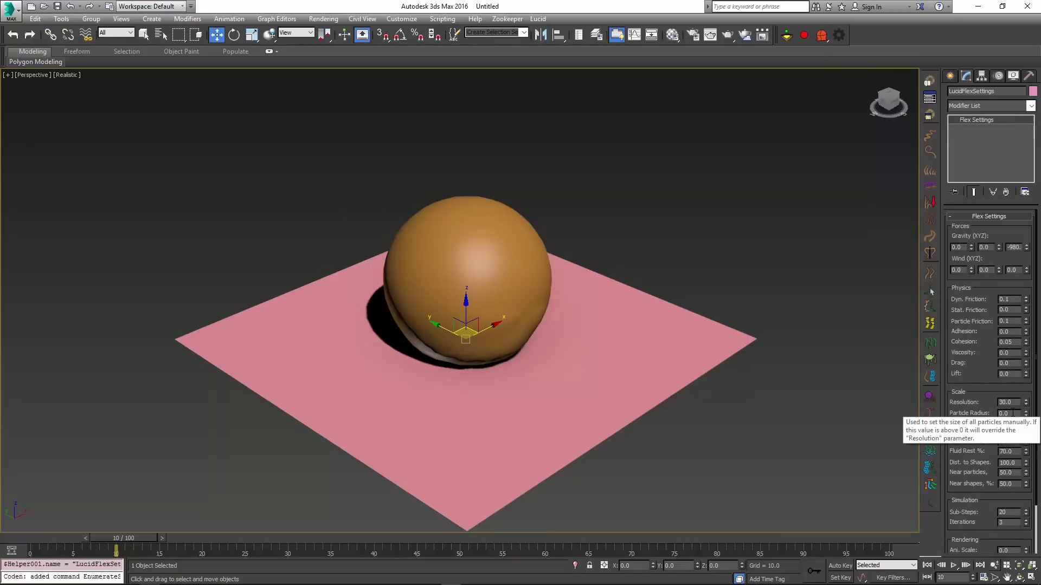
{"action": "double_click", "coordinate": [1011, 413]}
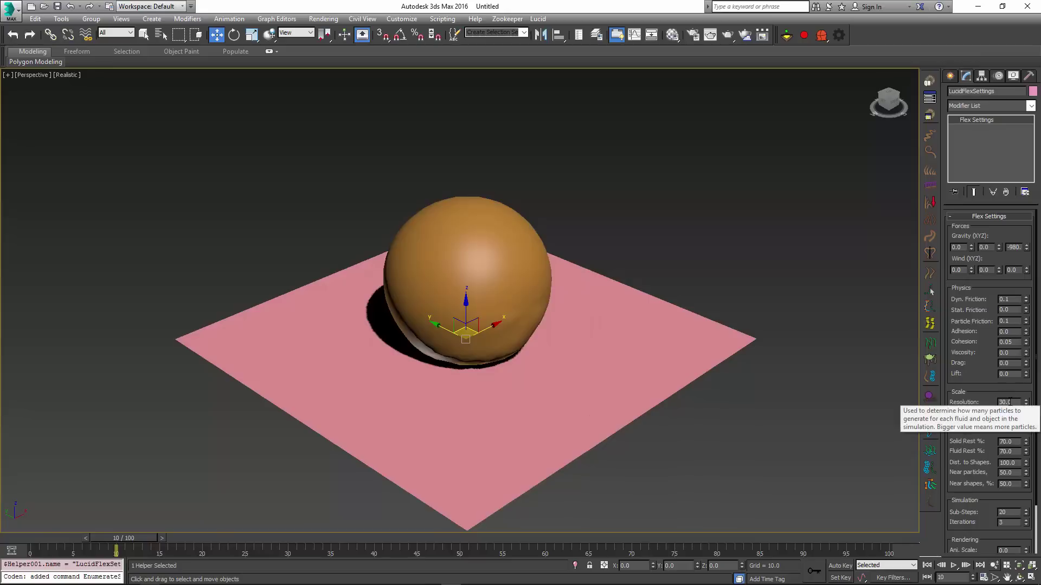
{"action": "type", "text": "1"}
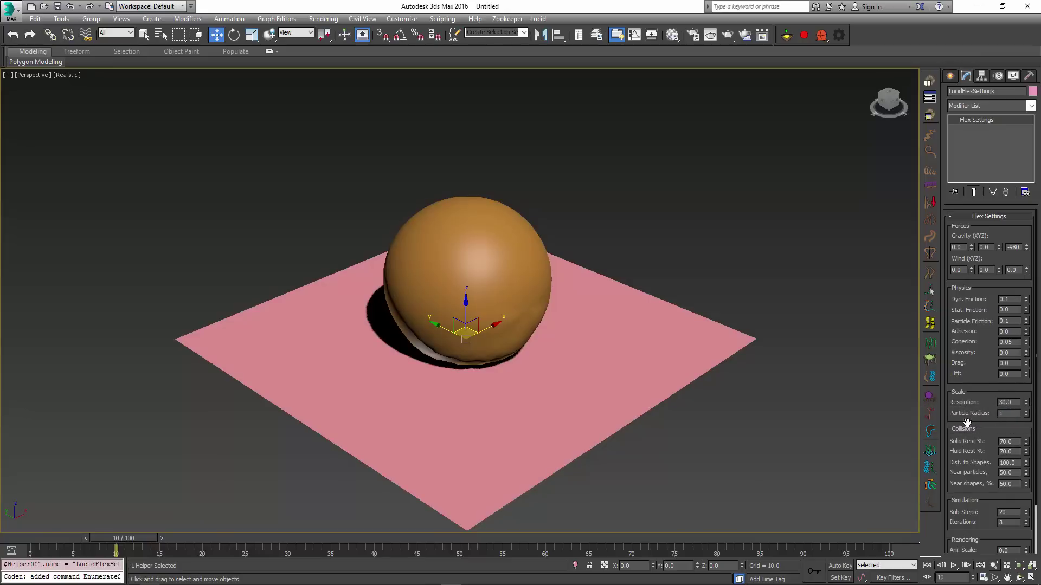
{"action": "key", "text": "Return"}
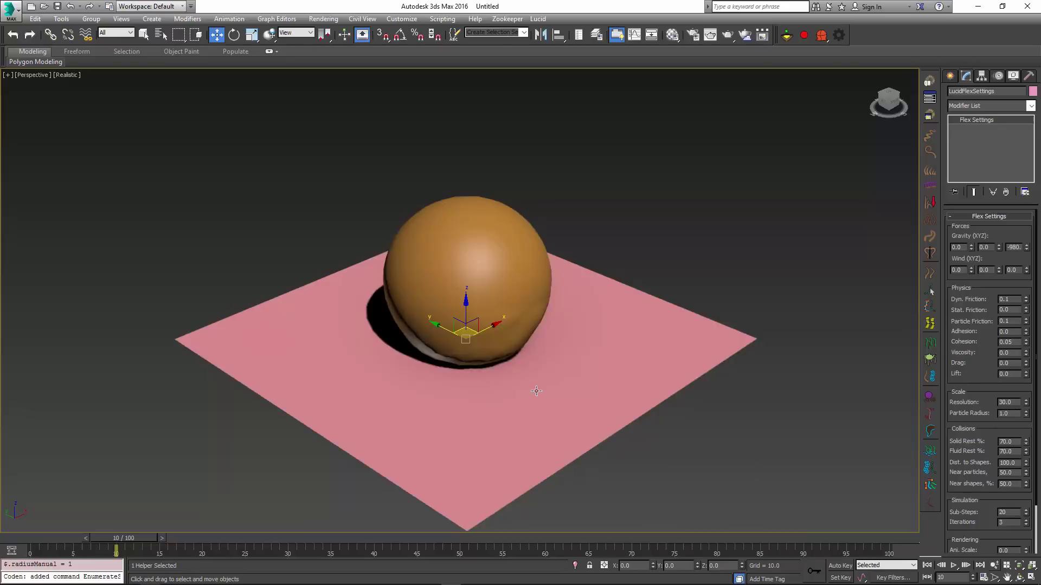
Run the live simulation up to frame 96, select the sphere, stop the simulation and scrub the timeline to review the motion
{"action": "middle_click_drag", "start_coordinate": [532, 388], "coordinate": [599, 329], "text": "alt"}
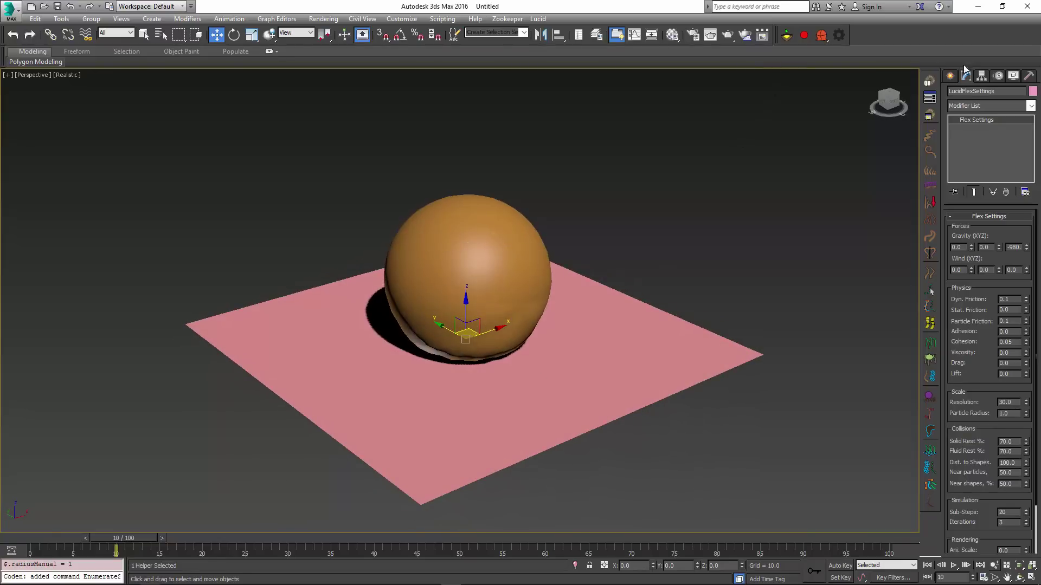
{"action": "left_click", "coordinate": [949, 75]}
{"action": "left_click", "coordinate": [786, 34]}
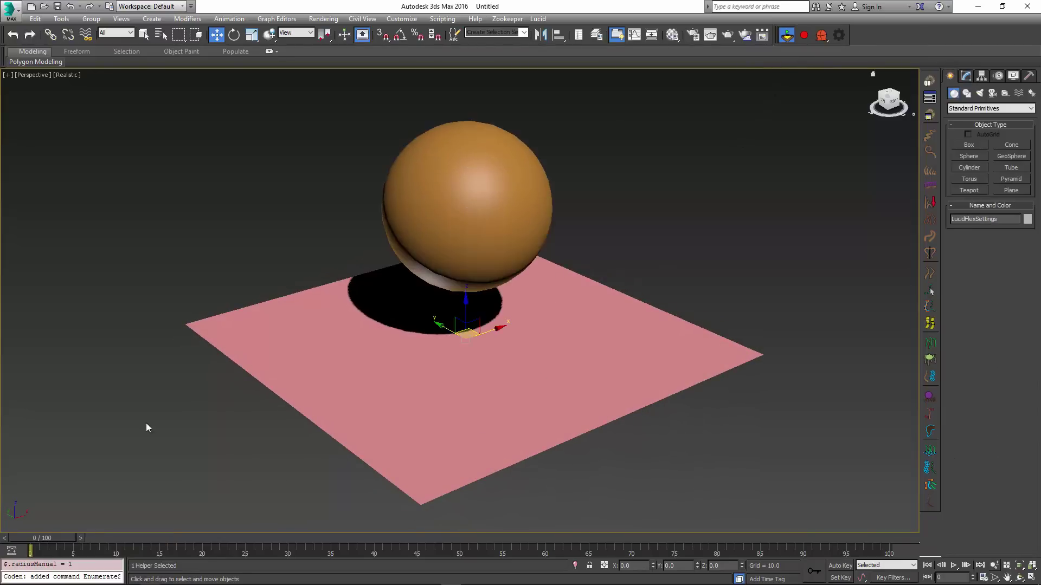
{"action": "left_click_drag", "start_coordinate": [40, 539], "coordinate": [844, 538]}
{"action": "key", "text": "w"}
{"action": "left_click", "coordinate": [468, 304]}
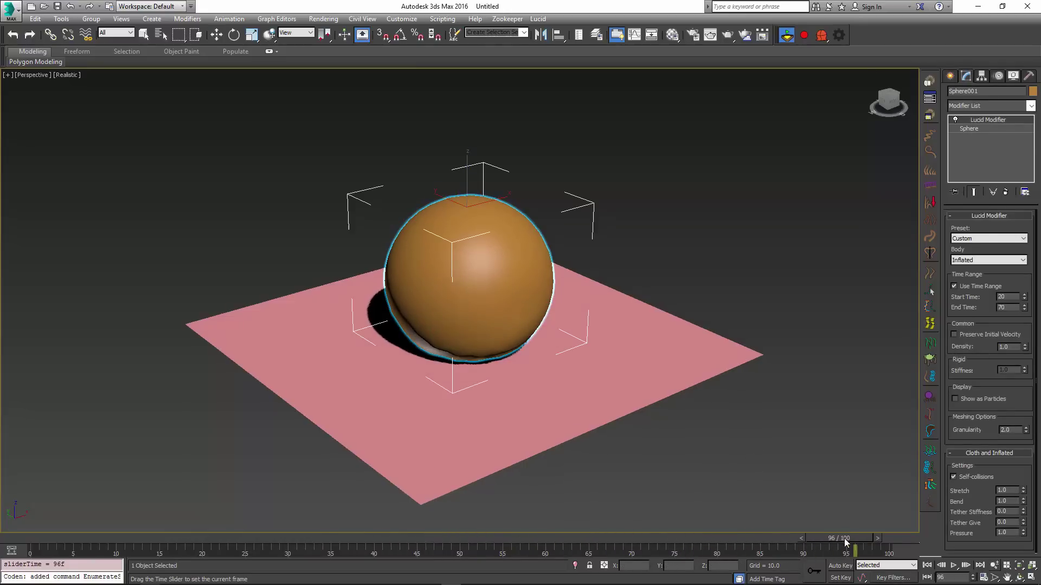
{"action": "key", "text": "w"}
{"action": "left_click", "coordinate": [784, 39]}
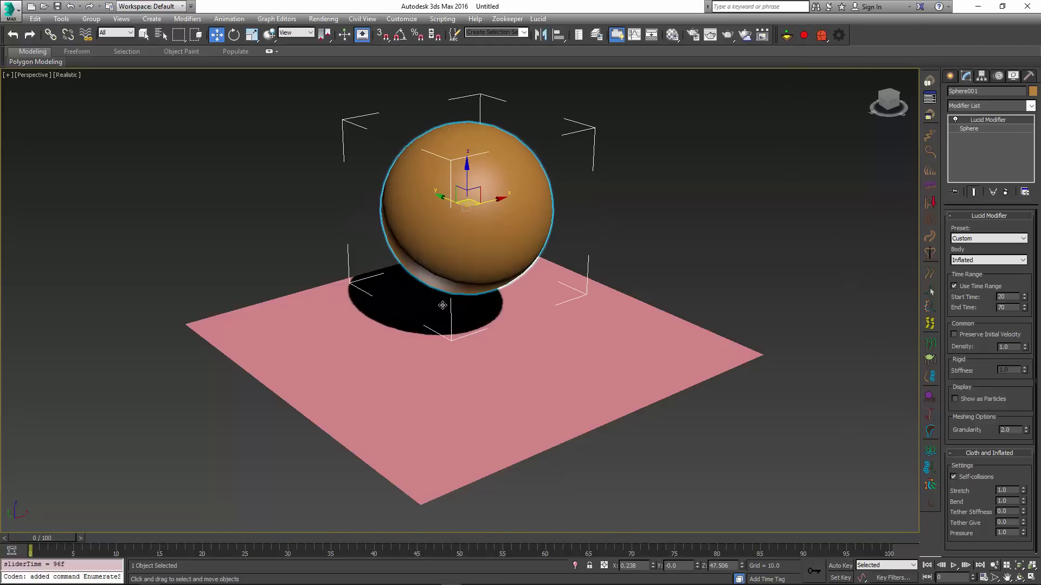
{"action": "left_click_drag", "start_coordinate": [47, 539], "coordinate": [334, 551]}
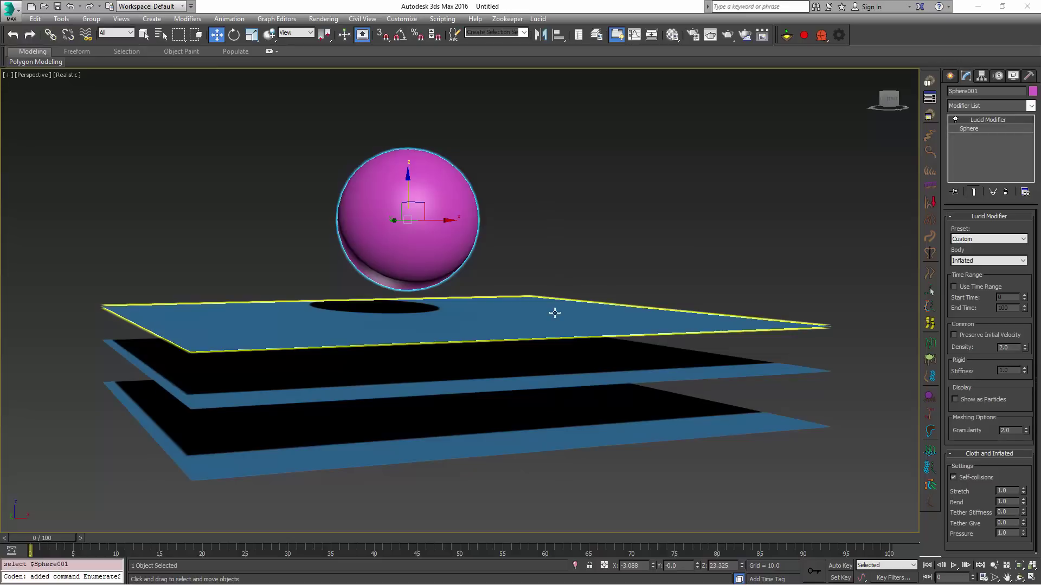
Inspect the Lucid Modifier time range of each of the three stacked collision planes
{"action": "left_click", "coordinate": [623, 309]}
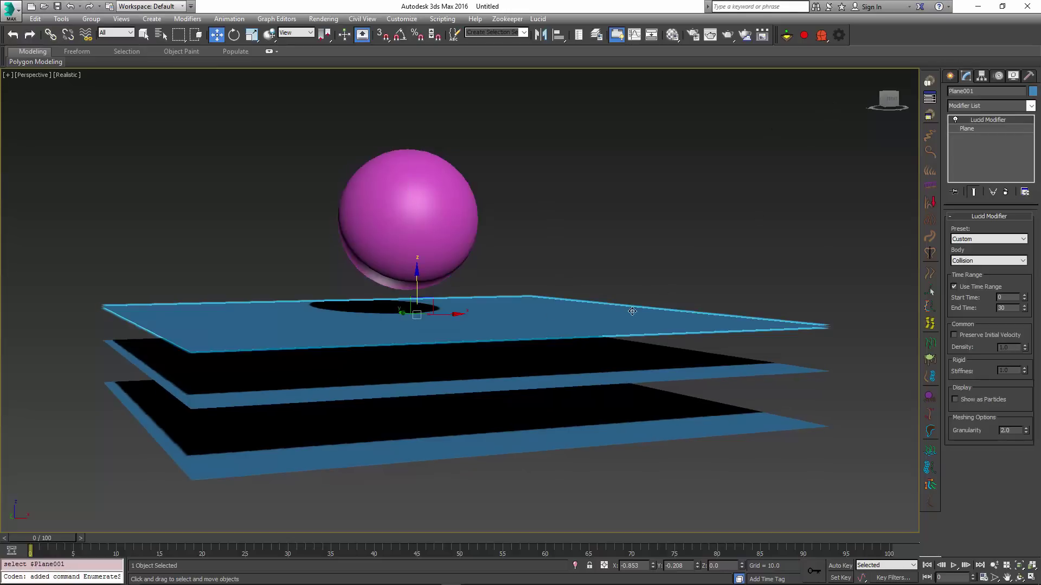
{"action": "left_click", "coordinate": [720, 372]}
{"action": "left_click", "coordinate": [716, 406]}
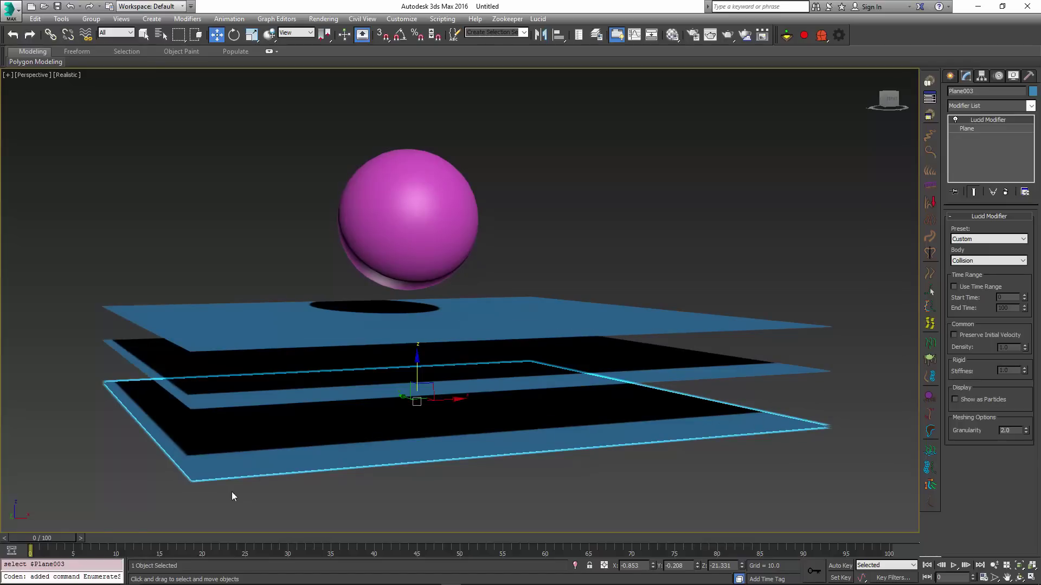
{"action": "left_click", "coordinate": [721, 371]}
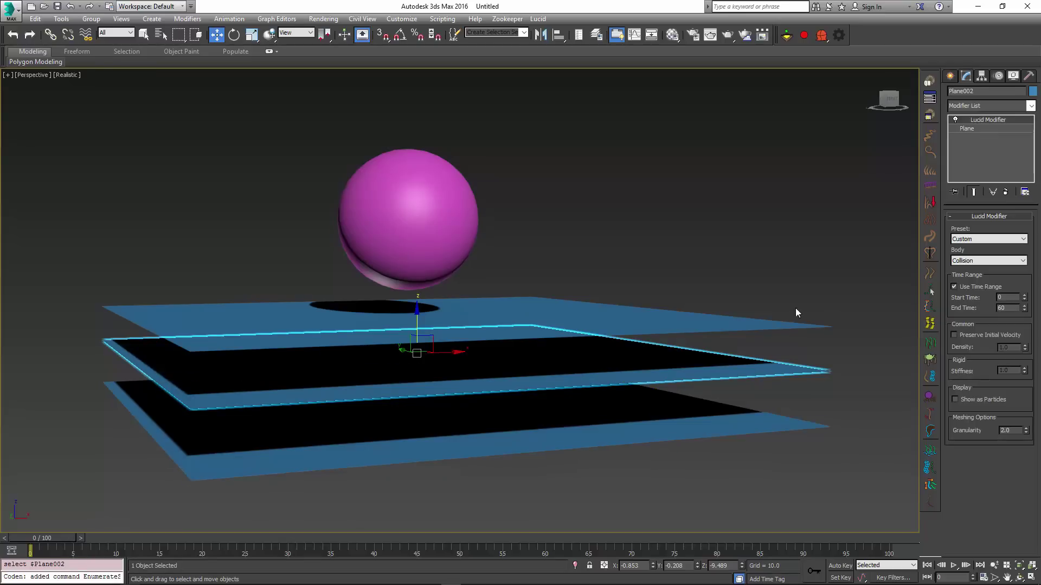
{"action": "left_click", "coordinate": [760, 322]}
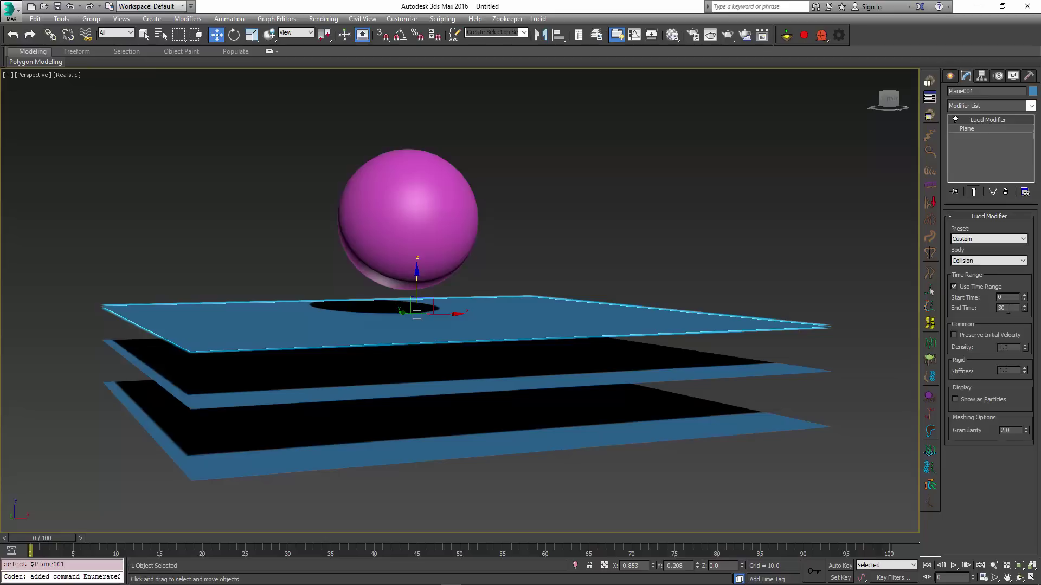
Preview the live simulation of the sphere and stacked planes up to frame 98 and record the simulation
{"action": "left_click", "coordinate": [787, 35]}
{"action": "left_click_drag", "start_coordinate": [27, 535], "coordinate": [877, 550]}
{"action": "key", "text": "w"}
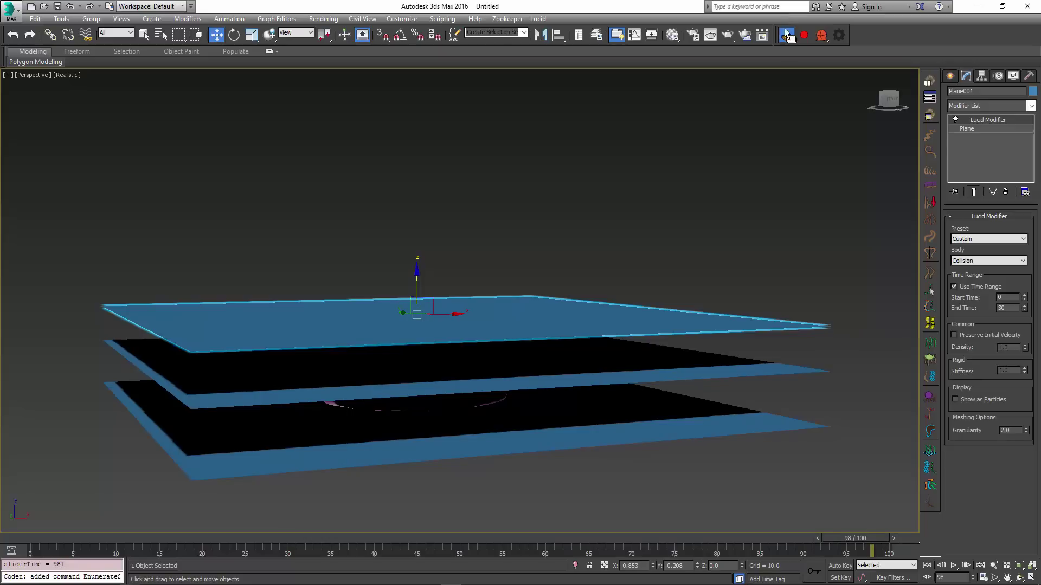
{"action": "key", "text": "Home"}
{"action": "left_click", "coordinate": [807, 34]}
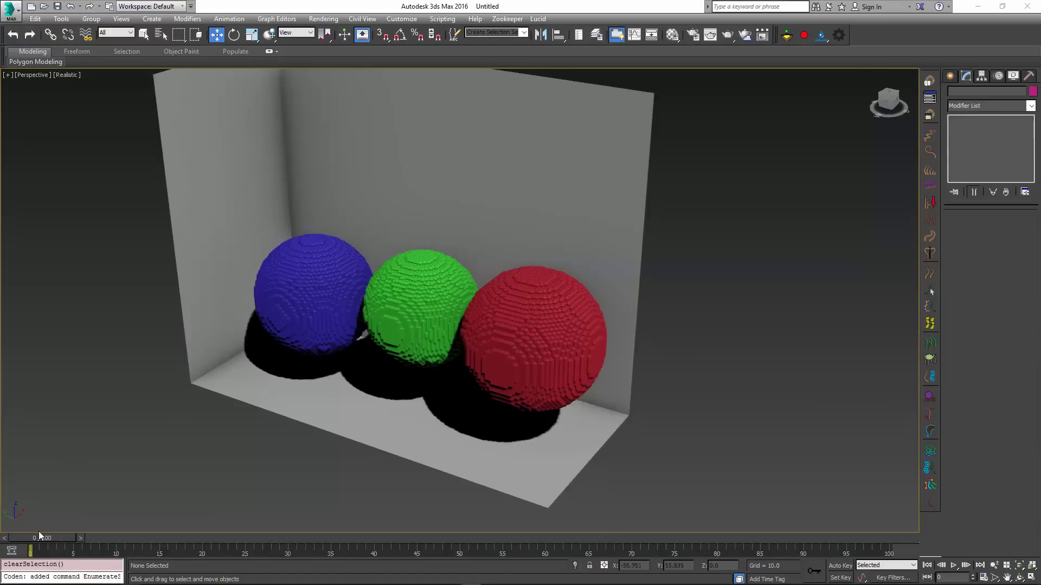
Inspect the Lucid Modifier settings of the red, green and blue particle spheres and scrub through their simulation
{"action": "left_click", "coordinate": [516, 323]}
{"action": "left_click", "coordinate": [392, 293]}
{"action": "left_click", "coordinate": [344, 290]}
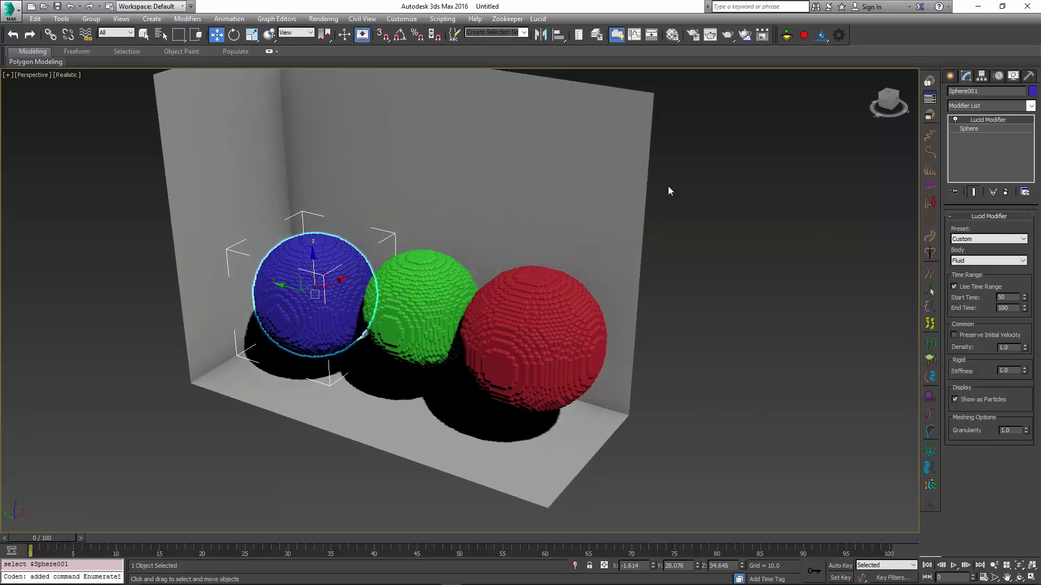
{"action": "left_click_drag", "start_coordinate": [50, 537], "coordinate": [780, 534]}
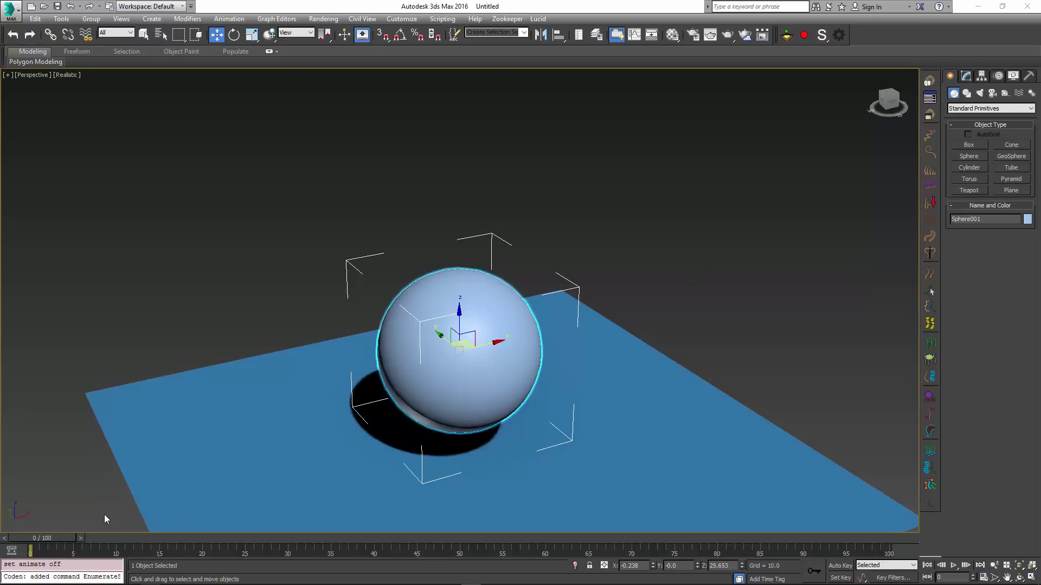
With Auto Key on, keyframe the sphere at frame 10 about 53.7 units higher along Z and return to frame 0
{"action": "left_click_drag", "start_coordinate": [52, 539], "coordinate": [139, 541]}
{"action": "key", "text": "n"}
{"action": "key", "text": "w"}
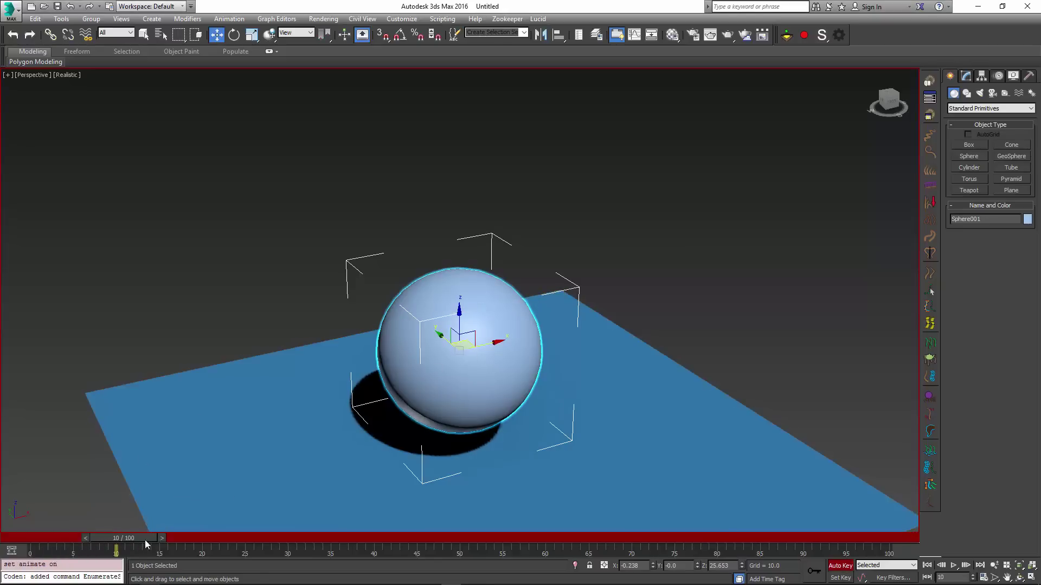
{"action": "left_click_drag", "start_coordinate": [460, 317], "coordinate": [465, 72]}
{"action": "middle_click_drag", "start_coordinate": [537, 273], "coordinate": [562, 356]}
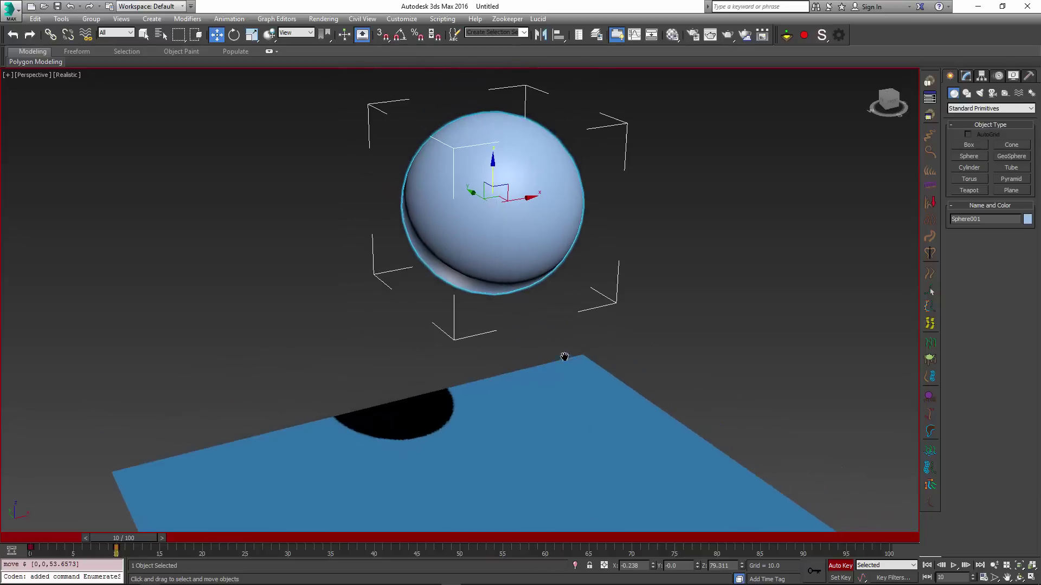
{"action": "left_click_drag", "start_coordinate": [144, 536], "coordinate": [32, 537]}
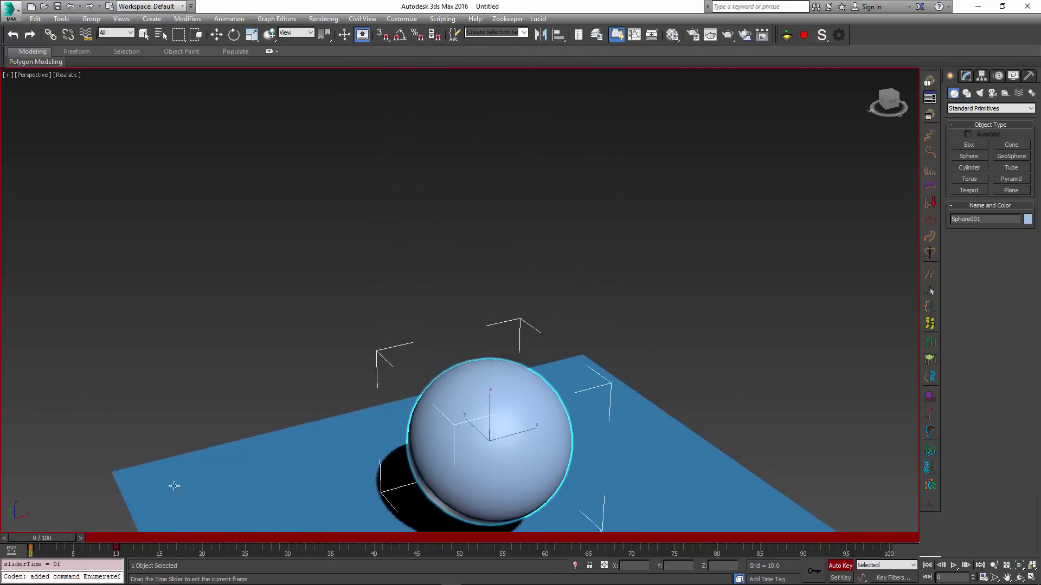
{"action": "key", "text": "w"}
Turn off automatic maximum particle velocity in the Flex Settings, set its Speed to 600000, and reselect the sphere
{"action": "left_click", "coordinate": [838, 37]}
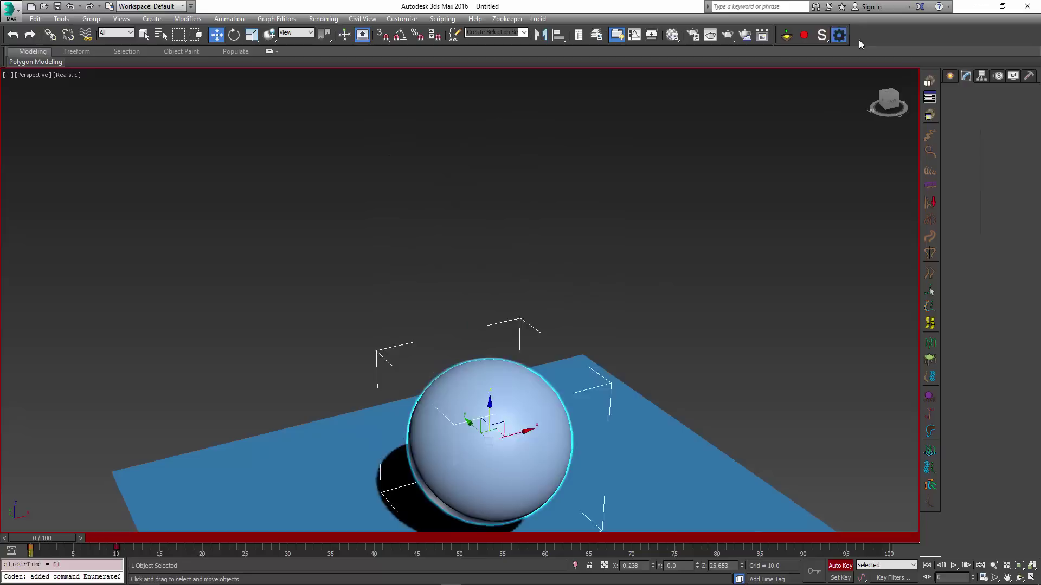
{"action": "scroll", "coordinate": [963, 401], "scroll_direction": "down", "scroll_amount": 5}
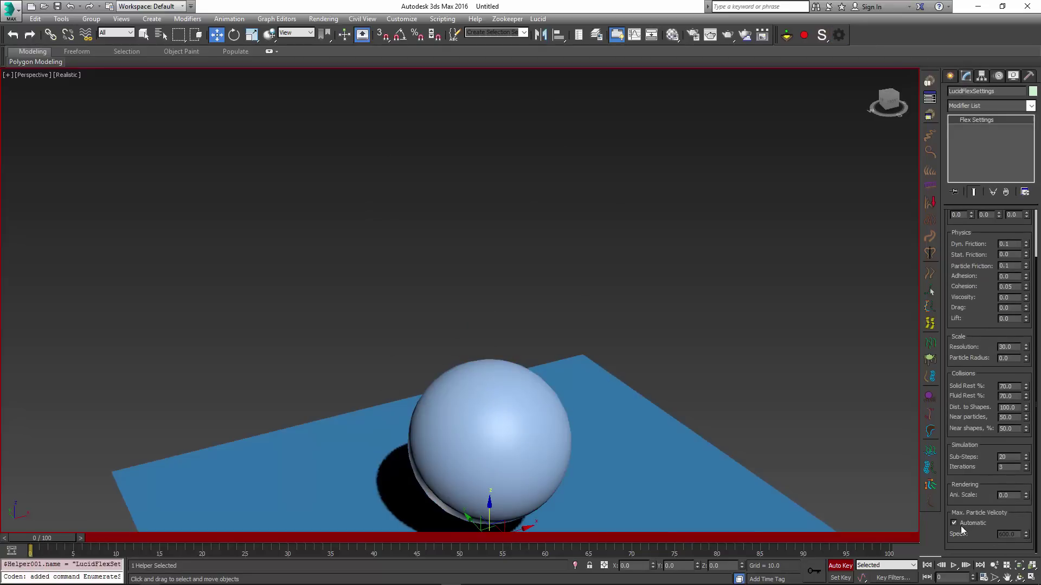
{"action": "left_click", "coordinate": [968, 521]}
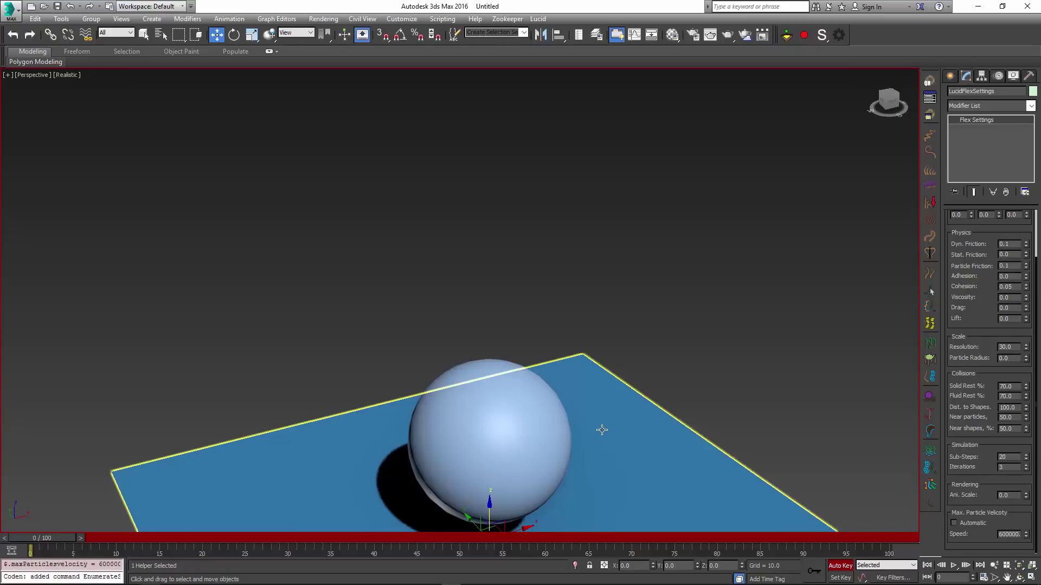
{"action": "middle_click_drag", "start_coordinate": [593, 455], "coordinate": [577, 335]}
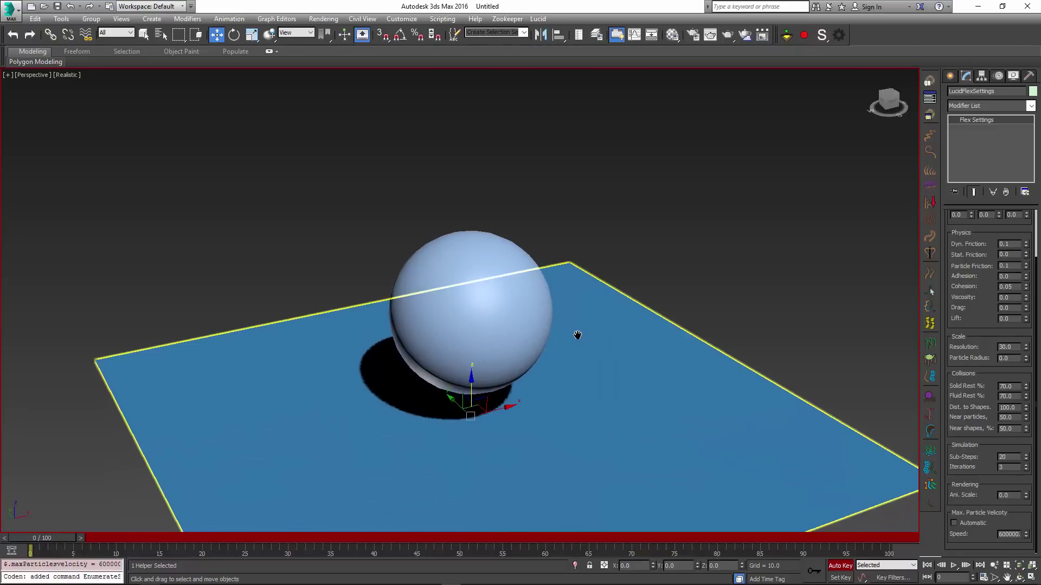
{"action": "left_click", "coordinate": [535, 316]}
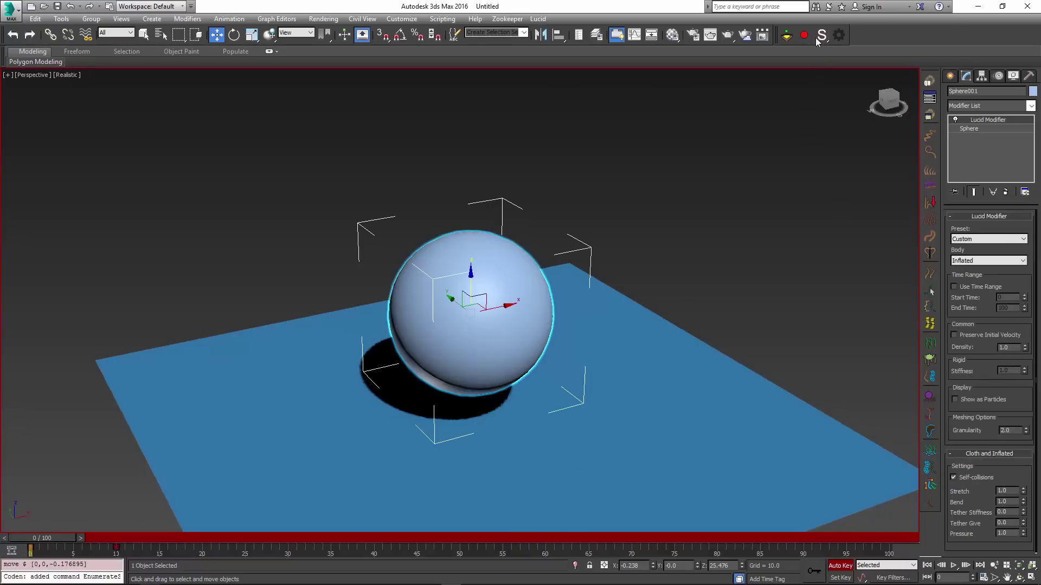
Enable the sphere's Lucid time range with Start Time 10 and turn on Preserve Initial Velocity
{"action": "left_click", "coordinate": [965, 285]}
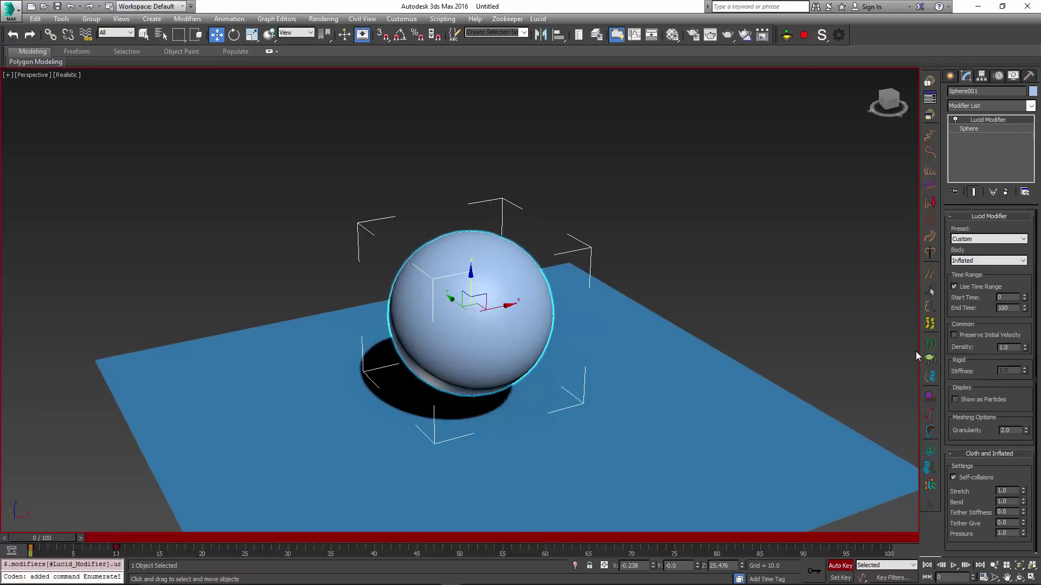
{"action": "double_click", "coordinate": [1004, 297]}
{"action": "type", "text": "10"}
{"action": "key", "text": "Tab"}
{"action": "left_click", "coordinate": [972, 340]}
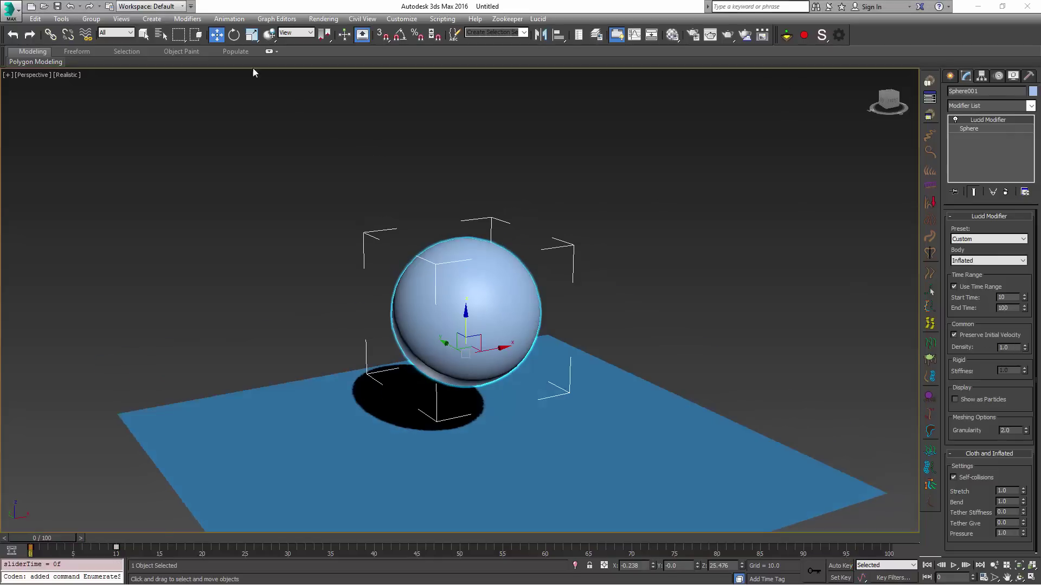
Examine the sphere's Z position curve around the frame 10 key in the Curve Editor, and close the editor
{"action": "left_click", "coordinate": [277, 19]}
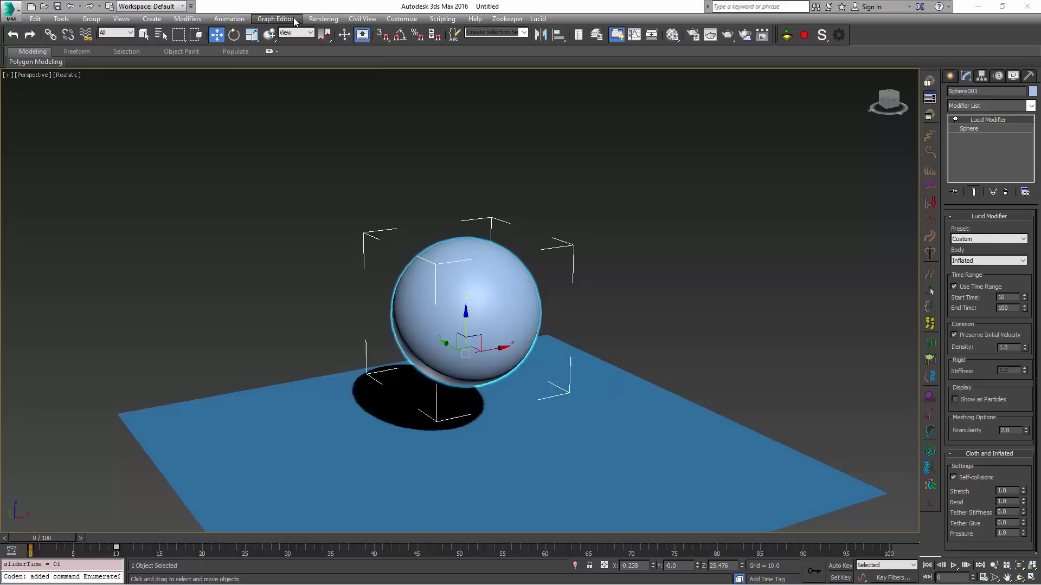
{"action": "left_click", "coordinate": [293, 33]}
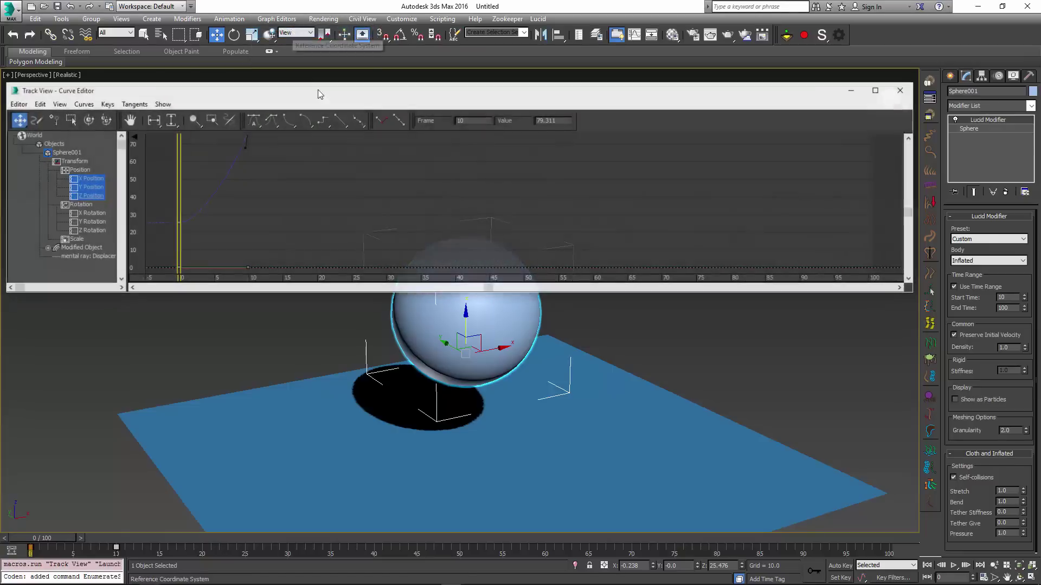
{"action": "middle_click_drag", "start_coordinate": [265, 175], "coordinate": [266, 198]}
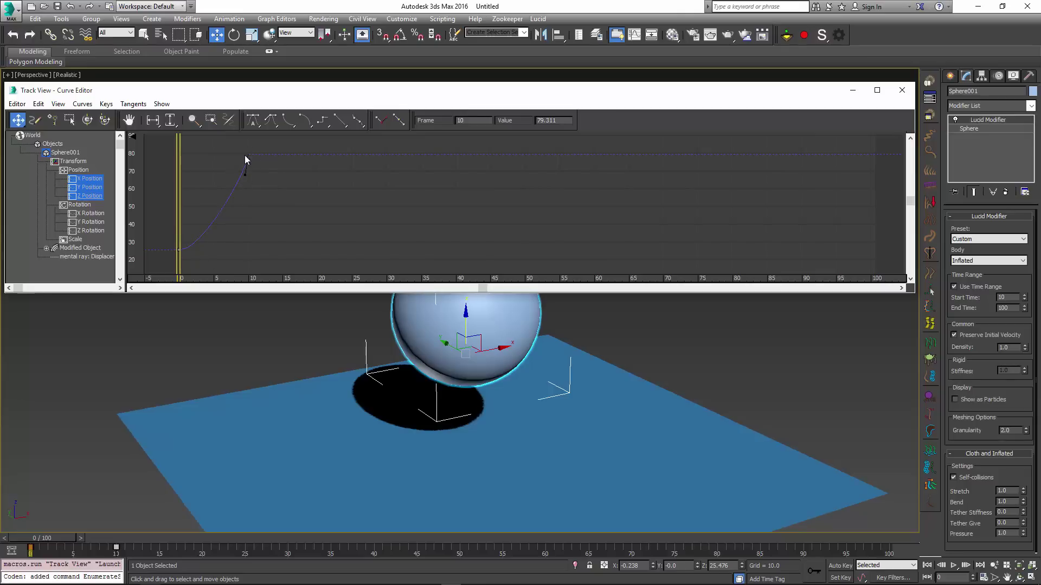
{"action": "left_click", "coordinate": [901, 90]}
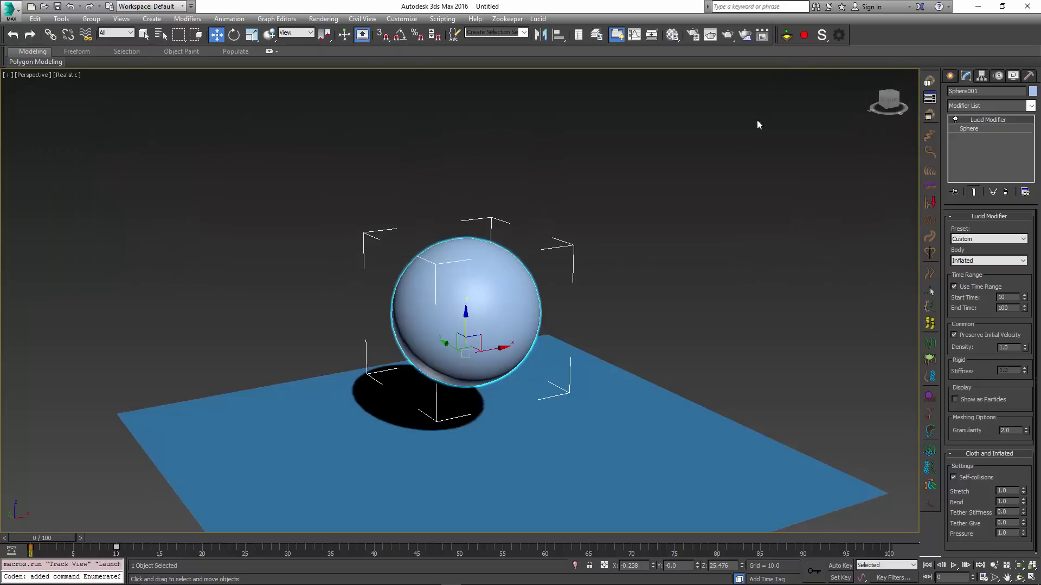
Record the simulation of the launched sphere and scrub the timeline to review its motion
{"action": "scroll", "coordinate": [630, 241], "scroll_direction": "down", "scroll_amount": 3}
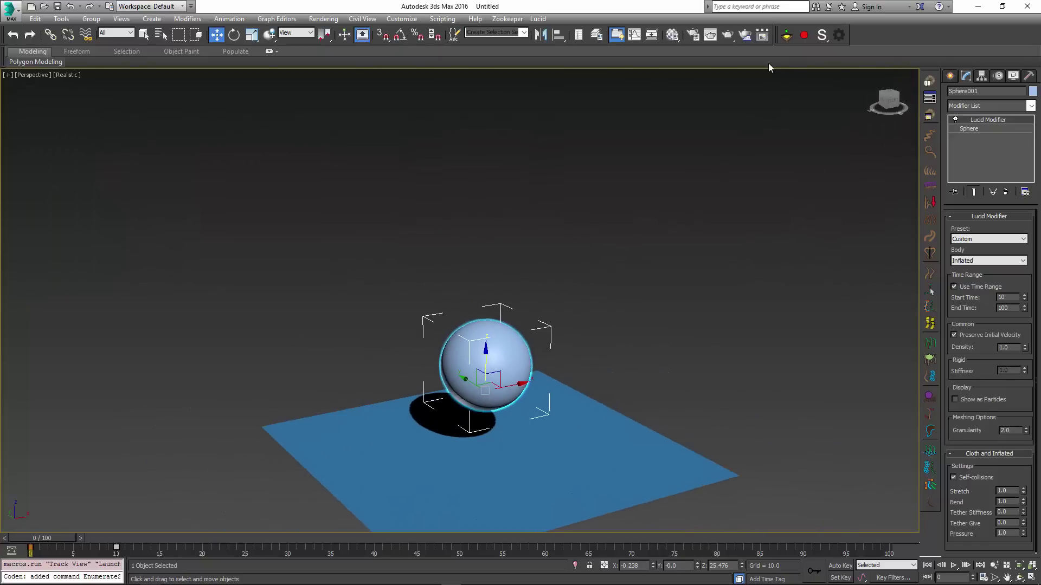
{"action": "left_click", "coordinate": [804, 35]}
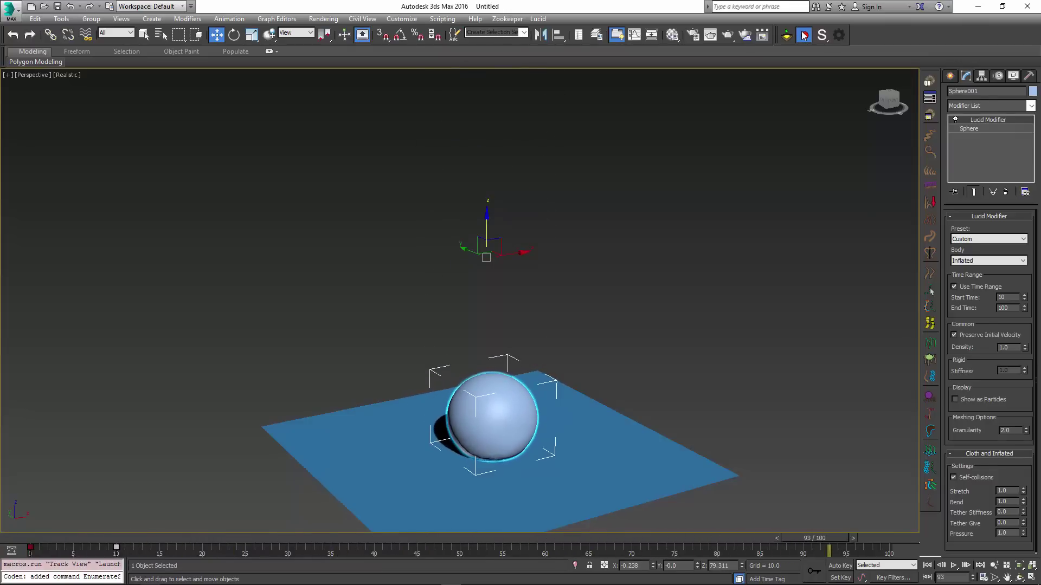
{"action": "left_click_drag", "start_coordinate": [57, 539], "coordinate": [650, 517]}
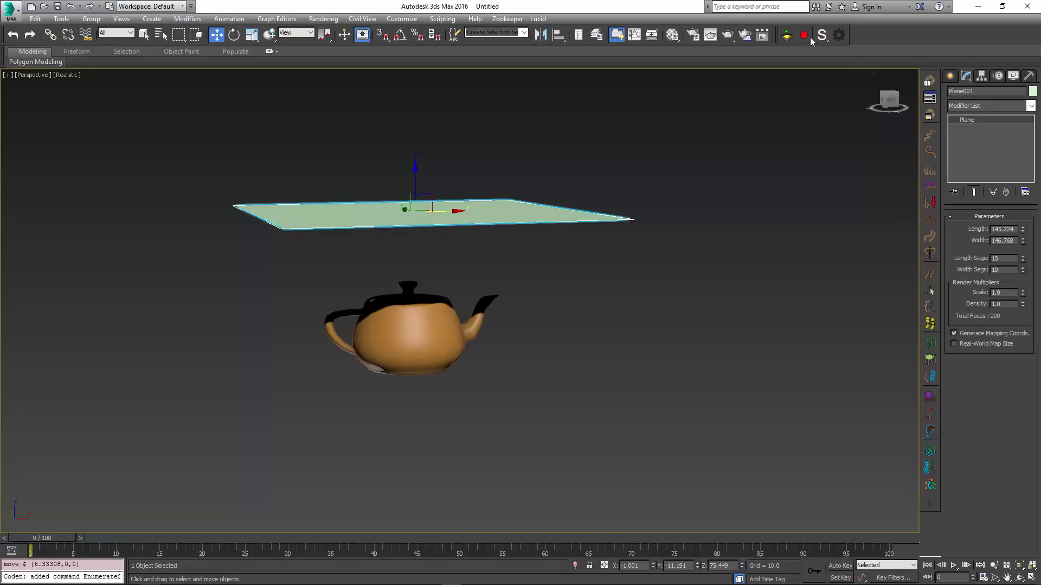
Make the plane a Lucid cloth body and add a Squeeze modifier to the teapot
{"action": "left_click_drag", "start_coordinate": [822, 35], "coordinate": [824, 152]}
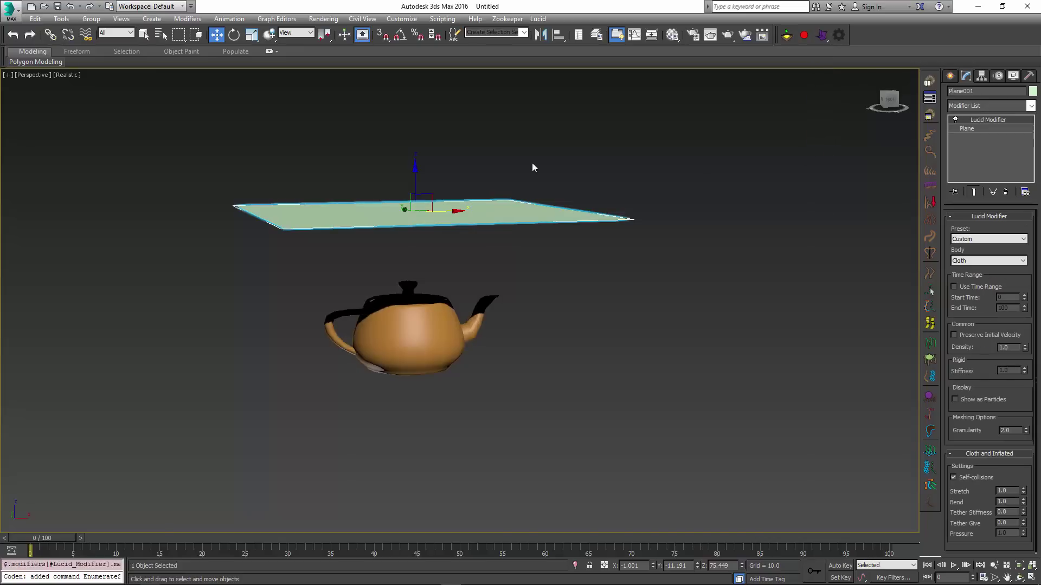
{"action": "left_click", "coordinate": [464, 332]}
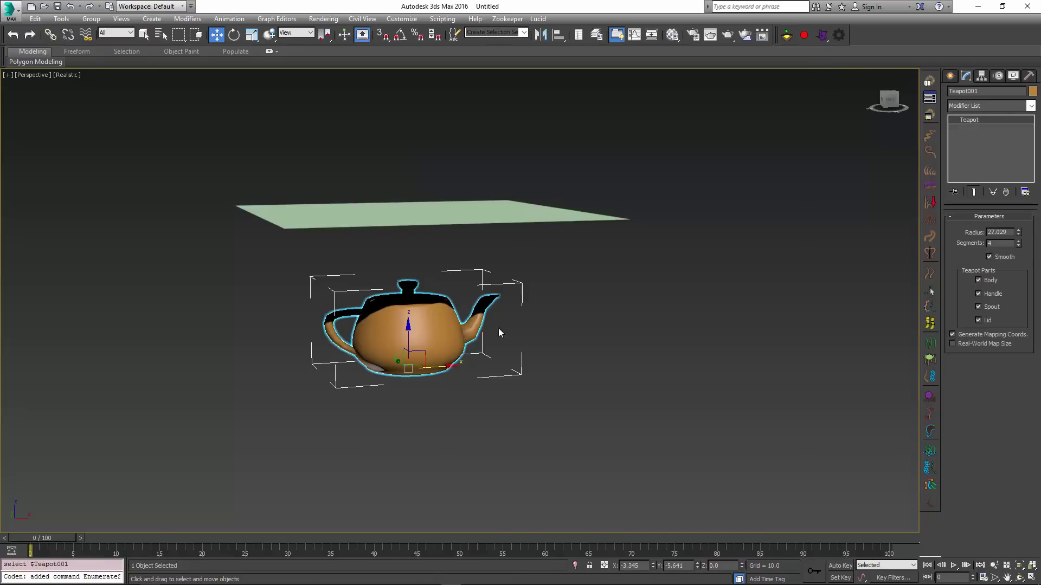
{"action": "left_click", "coordinate": [989, 105]}
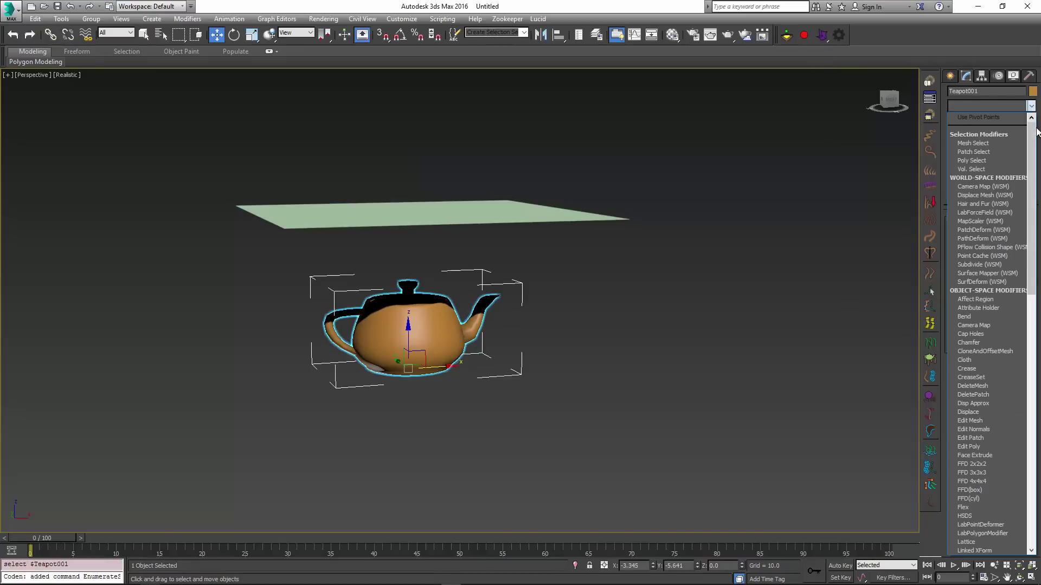
{"action": "left_click_drag", "start_coordinate": [1031, 142], "coordinate": [1036, 320]}
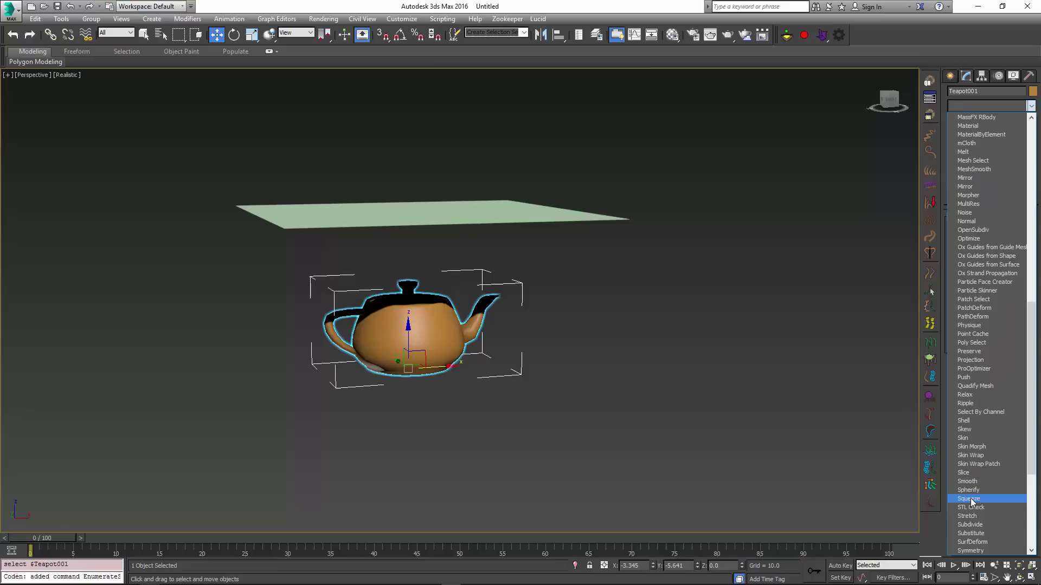
{"action": "left_click", "coordinate": [971, 500]}
With Auto Key on, keyframe the Squeeze Axial Bulge Amount to 1.36 at frame 10, return to frame 0 and turn Auto Key off
{"action": "left_click", "coordinate": [842, 566]}
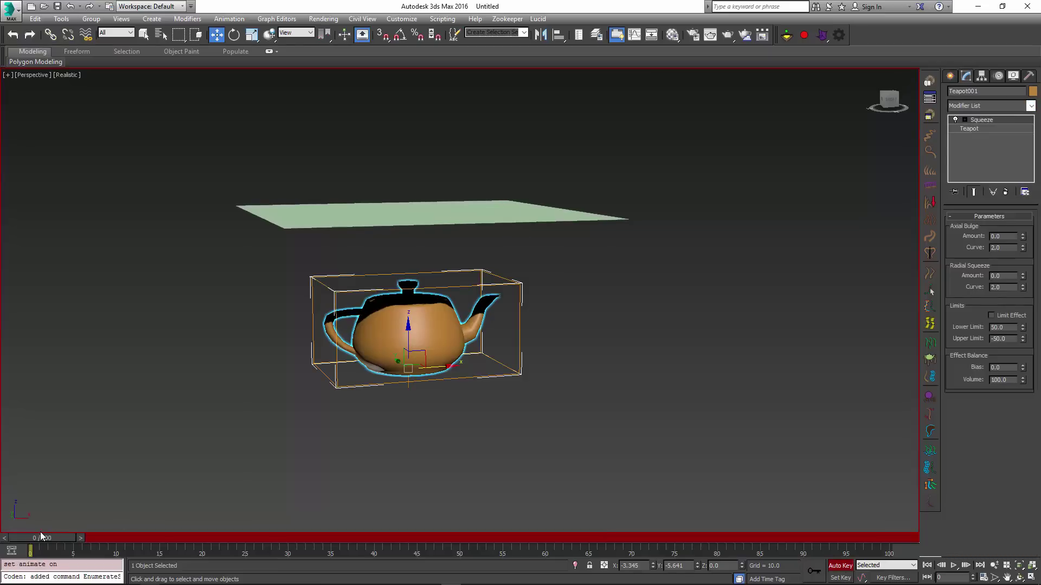
{"action": "left_click_drag", "start_coordinate": [37, 539], "coordinate": [124, 538]}
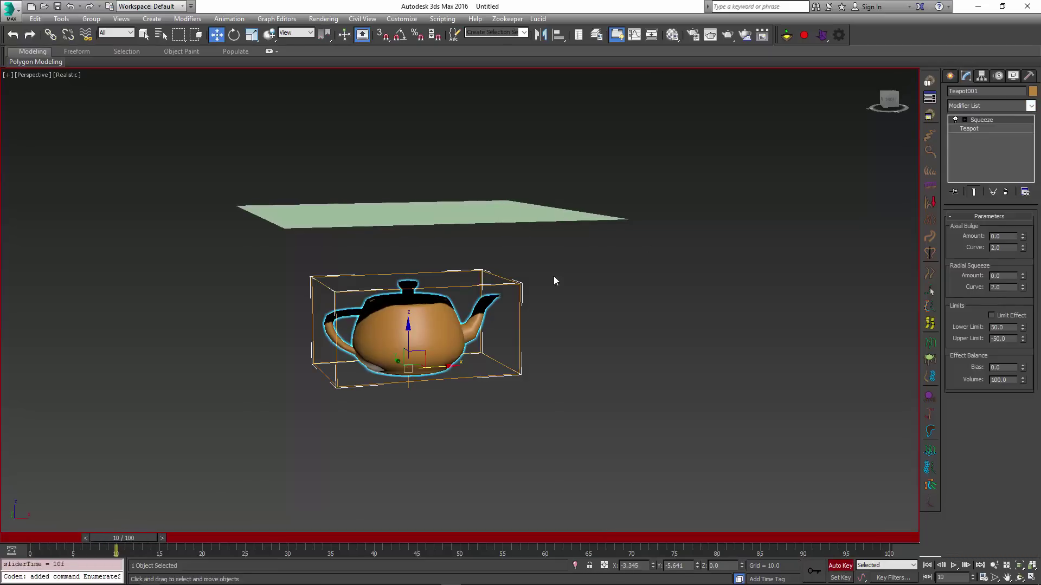
{"action": "left_click_drag", "start_coordinate": [1022, 237], "coordinate": [1015, 154]}
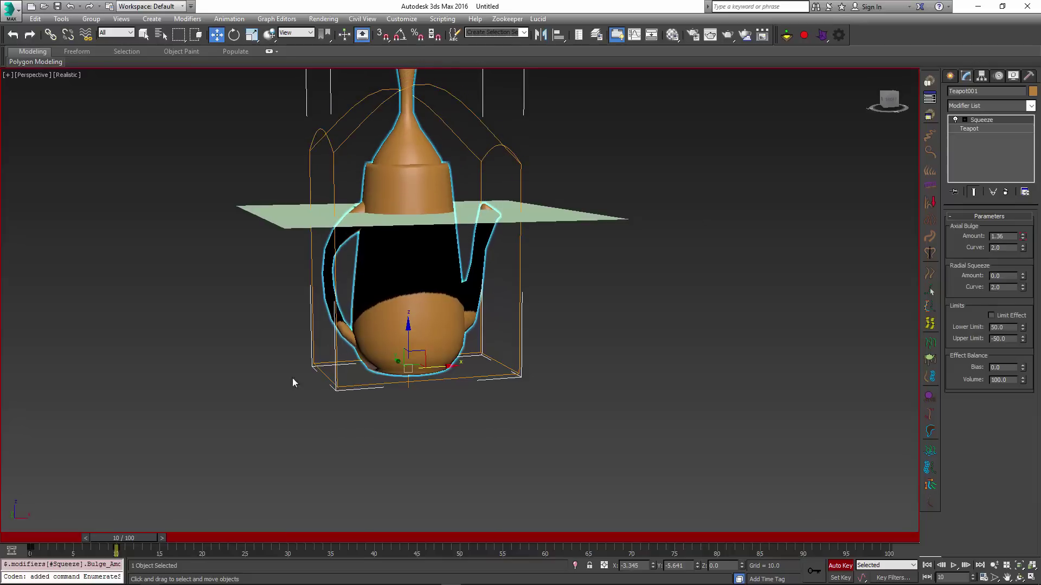
{"action": "left_click_drag", "start_coordinate": [125, 538], "coordinate": [41, 534]}
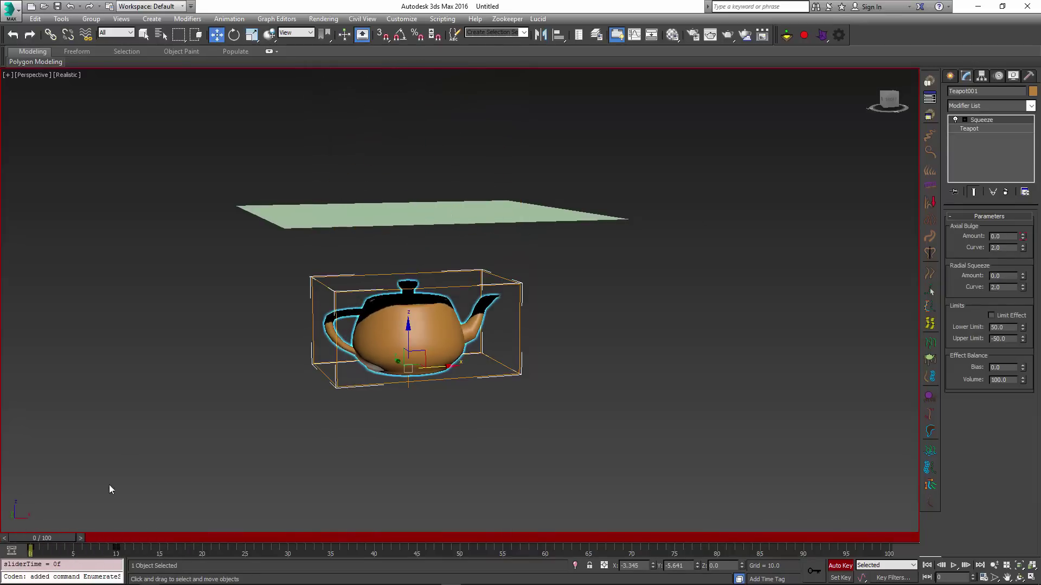
{"action": "key", "text": "w"}
{"action": "middle_click_drag", "start_coordinate": [457, 320], "coordinate": [542, 335]}
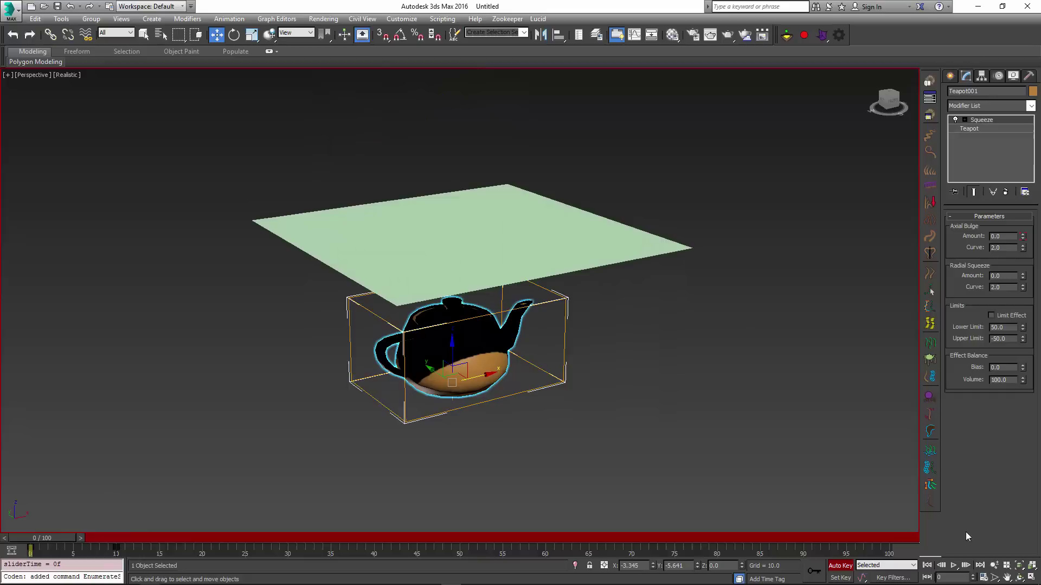
{"action": "left_click", "coordinate": [840, 566]}
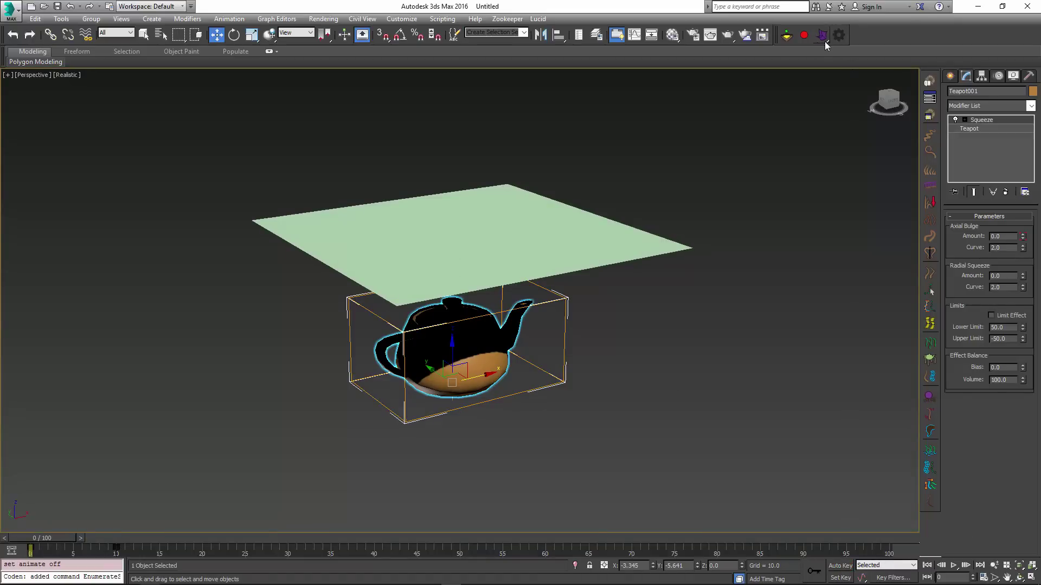
Add a Lucid Modifier to the teapot as an SDF body with Is Dynamic enabled, and record the simulation
{"action": "left_click_drag", "start_coordinate": [823, 39], "coordinate": [821, 203]}
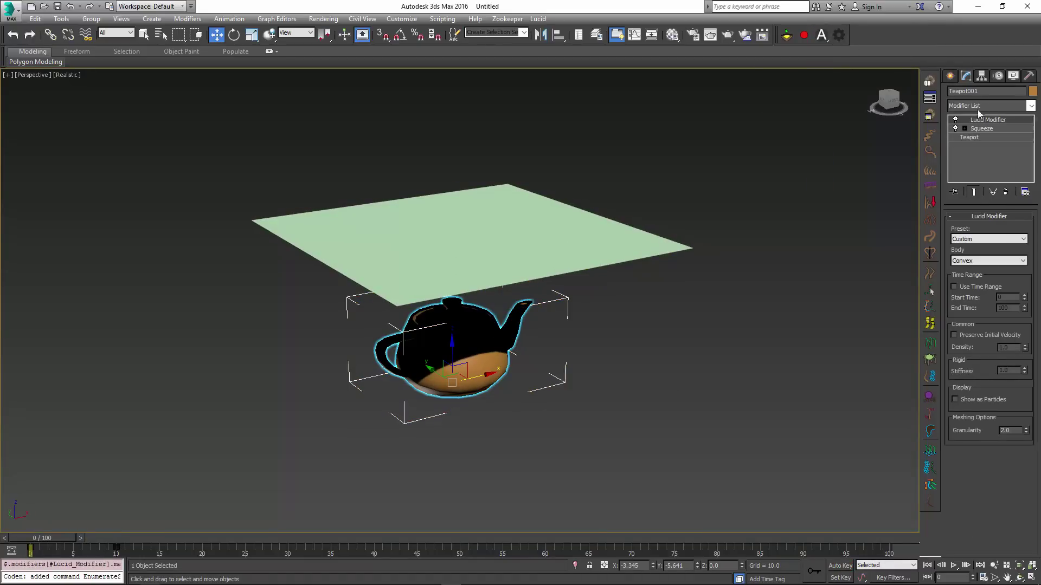
{"action": "left_click", "coordinate": [980, 261]}
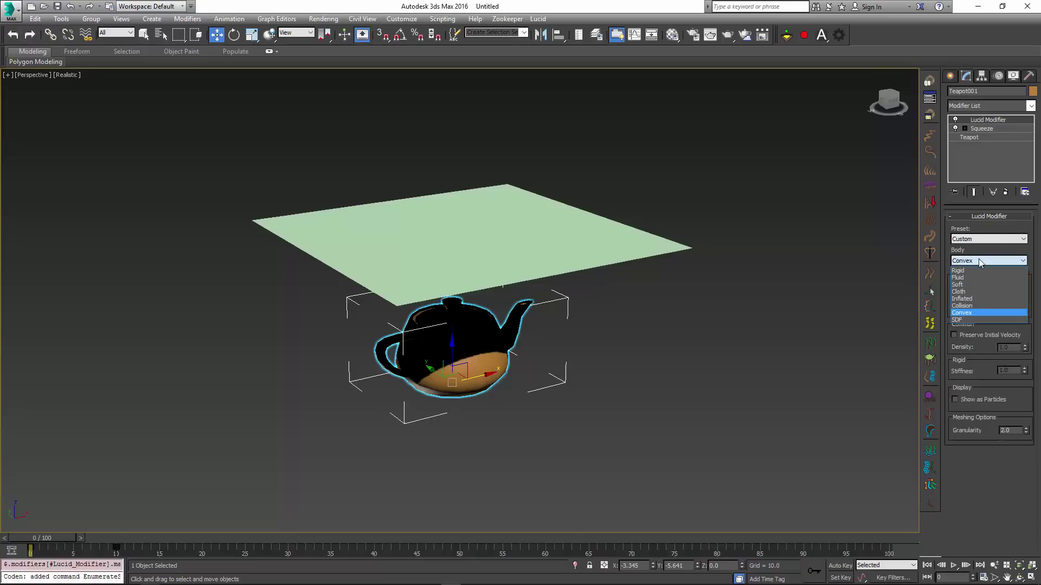
{"action": "left_click", "coordinate": [964, 321]}
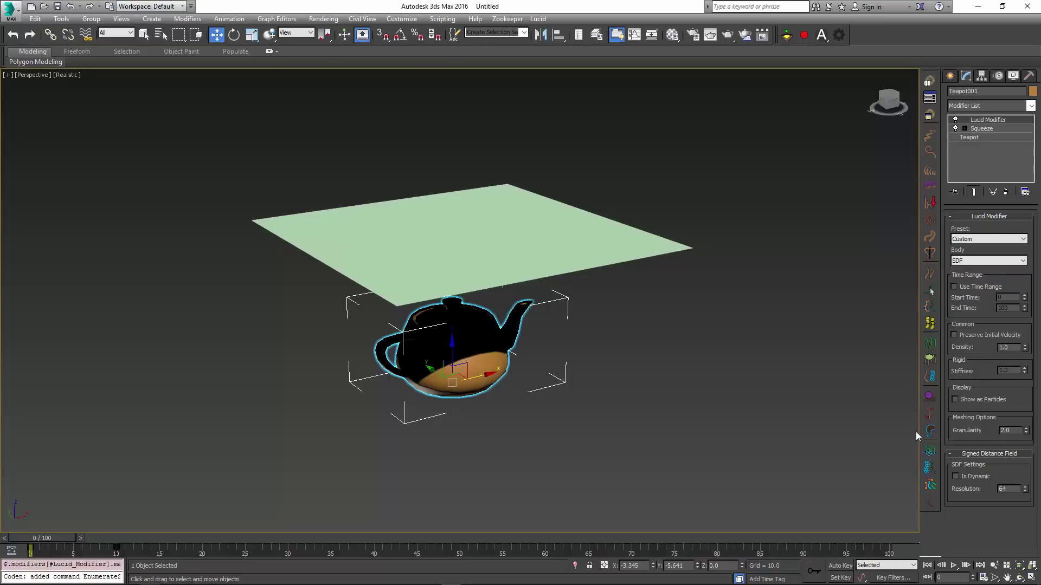
{"action": "left_click", "coordinate": [956, 477]}
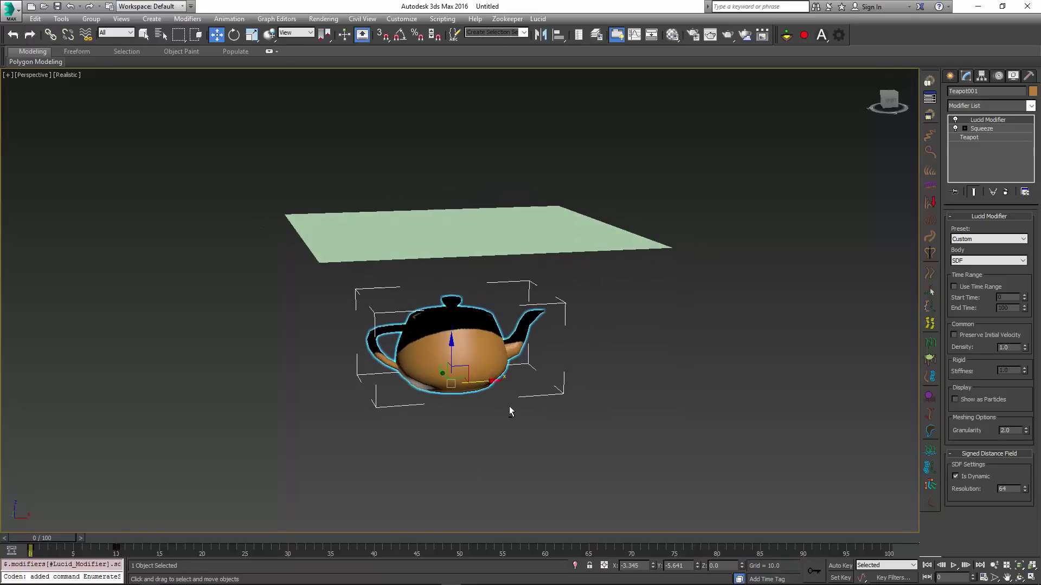
{"action": "left_click", "coordinate": [805, 36]}
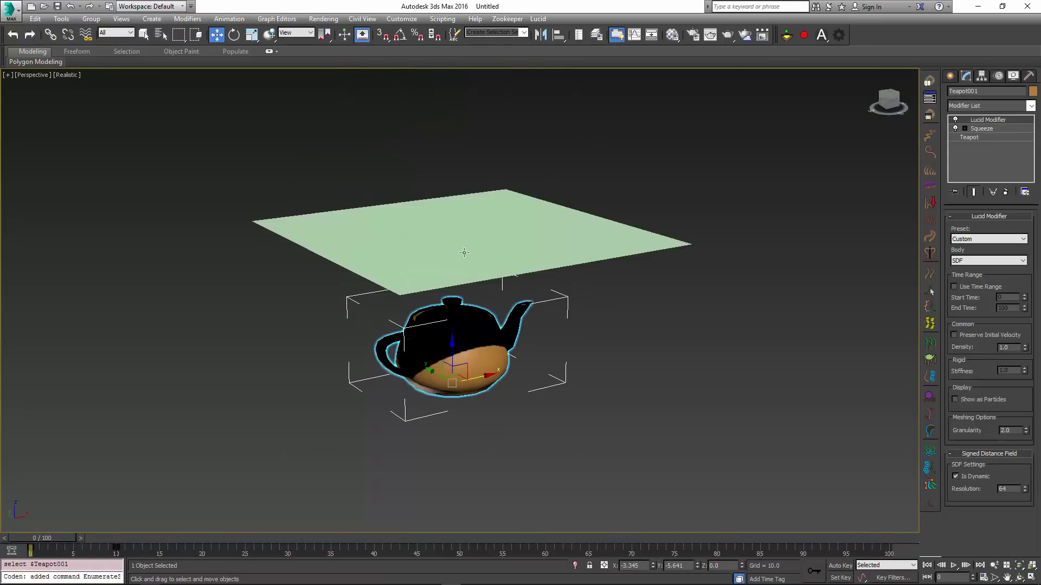
Set the teapot's SDF Resolution to 128 and record the cloth simulation again
{"action": "double_click", "coordinate": [1004, 489]}
{"action": "type", "text": "128"}
{"action": "key", "text": "Return"}
{"action": "left_click", "coordinate": [804, 35]}
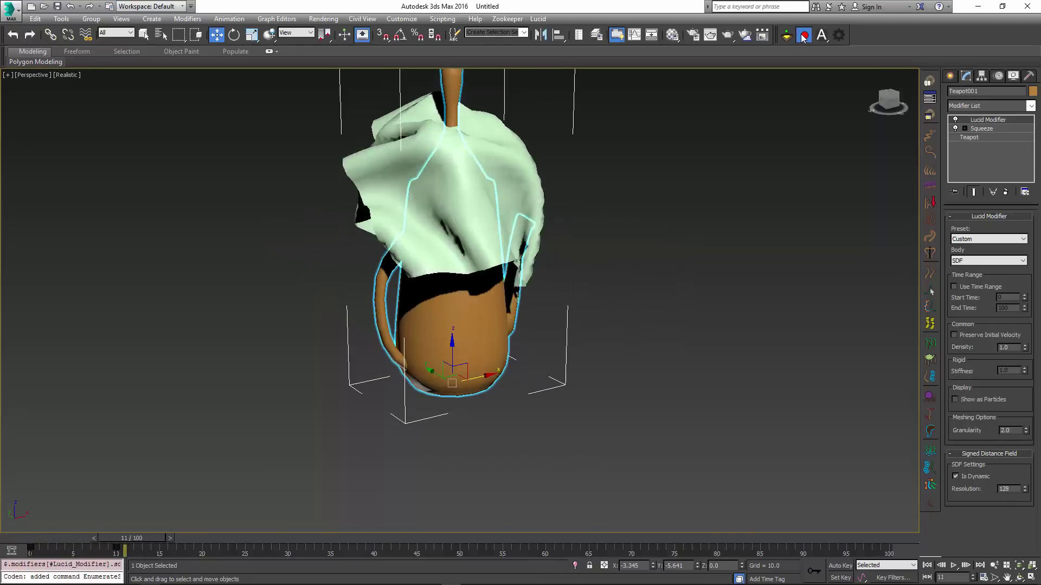
{"action": "left_click", "coordinate": [803, 36]}
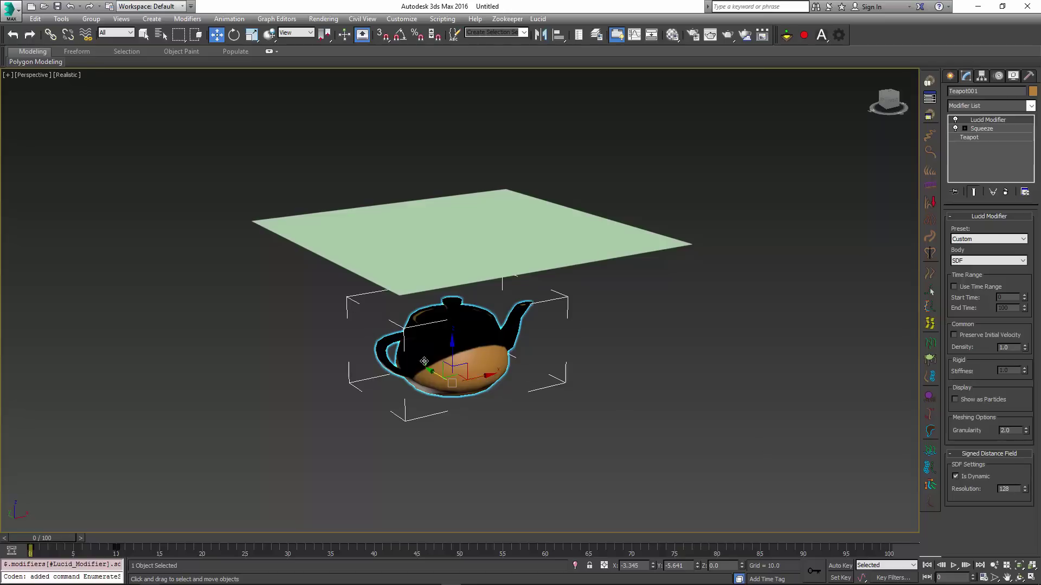
{"action": "middle_click_drag", "start_coordinate": [445, 376], "coordinate": [497, 382], "text": "alt"}
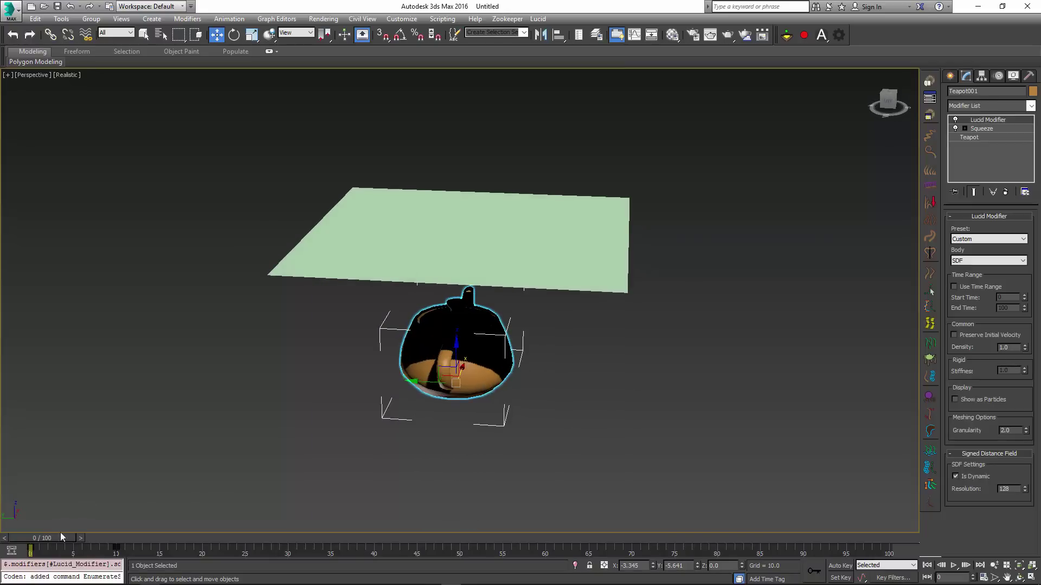